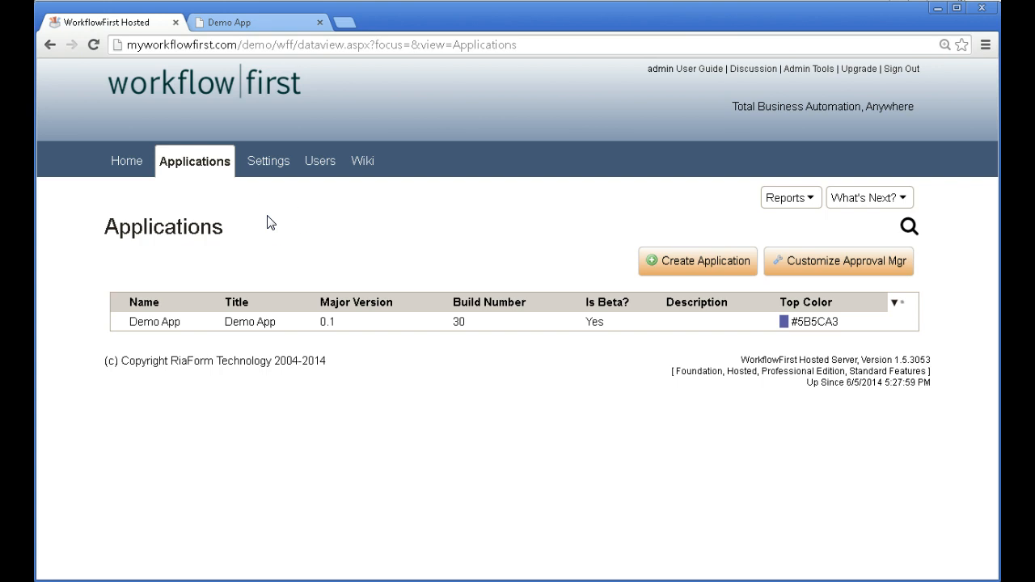
Step: Open the Demo App application record and check how the published Demo App looks in its own browser tab
{"action": "left_click", "coordinate": [270, 218]}
{"action": "left_click", "coordinate": [208, 329]}
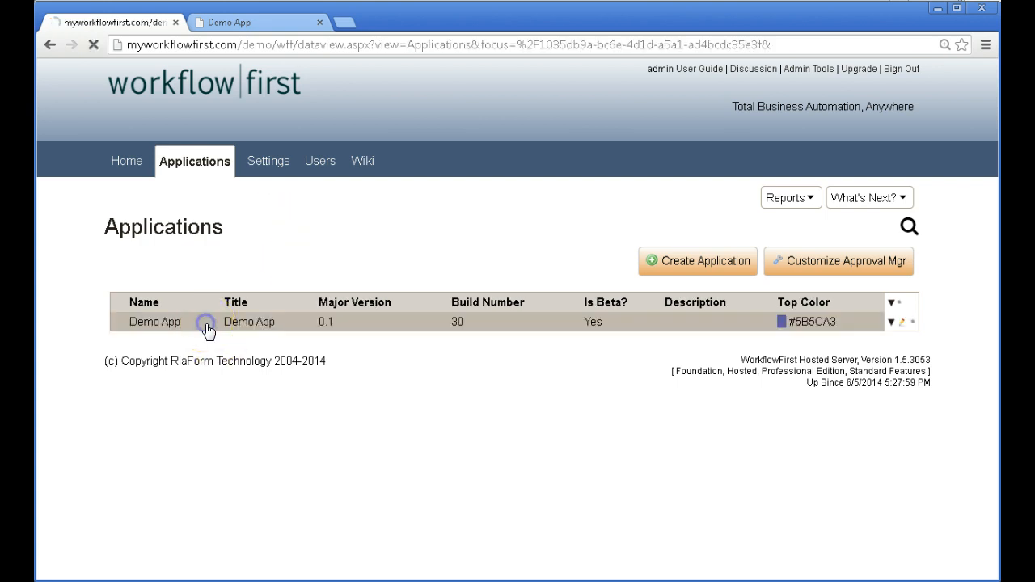
{"action": "left_click", "coordinate": [209, 330]}
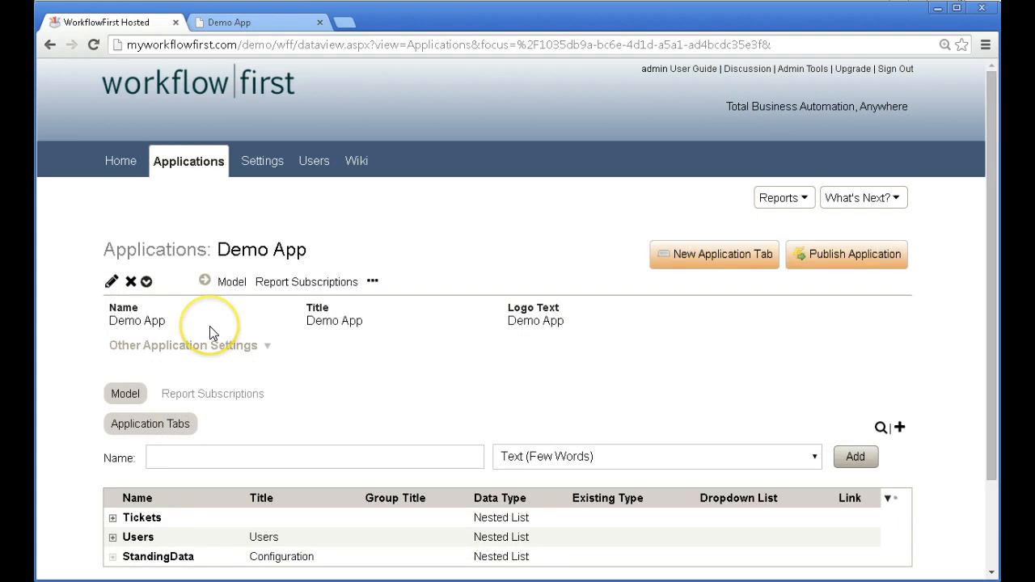
{"action": "left_click", "coordinate": [244, 24]}
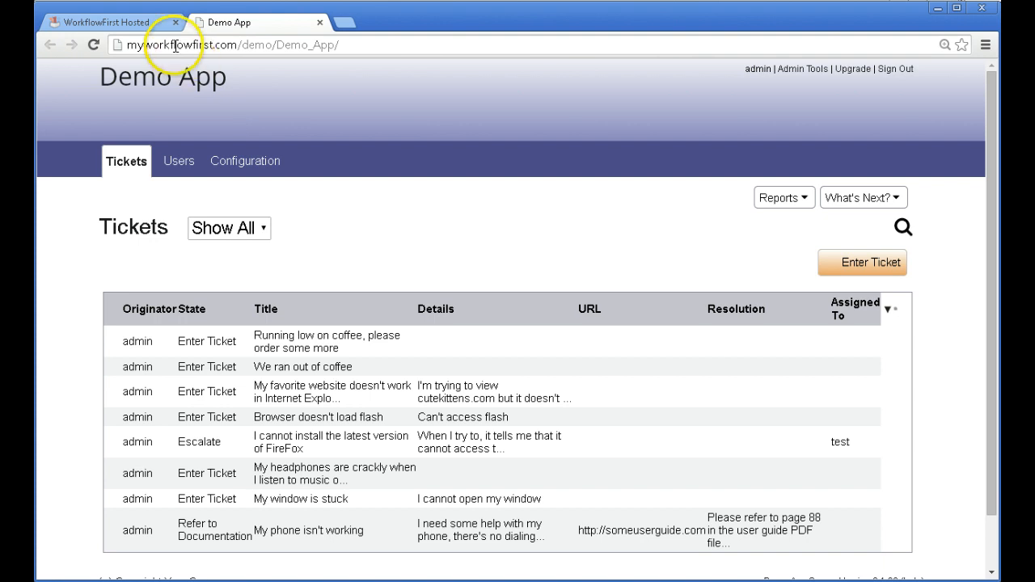
{"action": "left_click", "coordinate": [111, 24]}
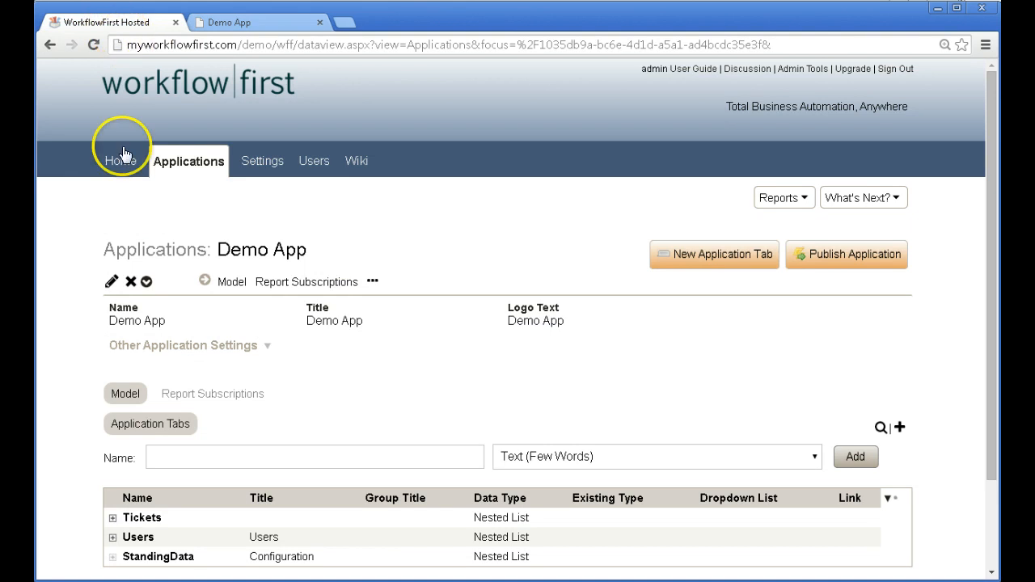
Step: Start editing the Demo App record, expand its color settings and compare them with the published app
{"action": "left_click", "coordinate": [111, 283]}
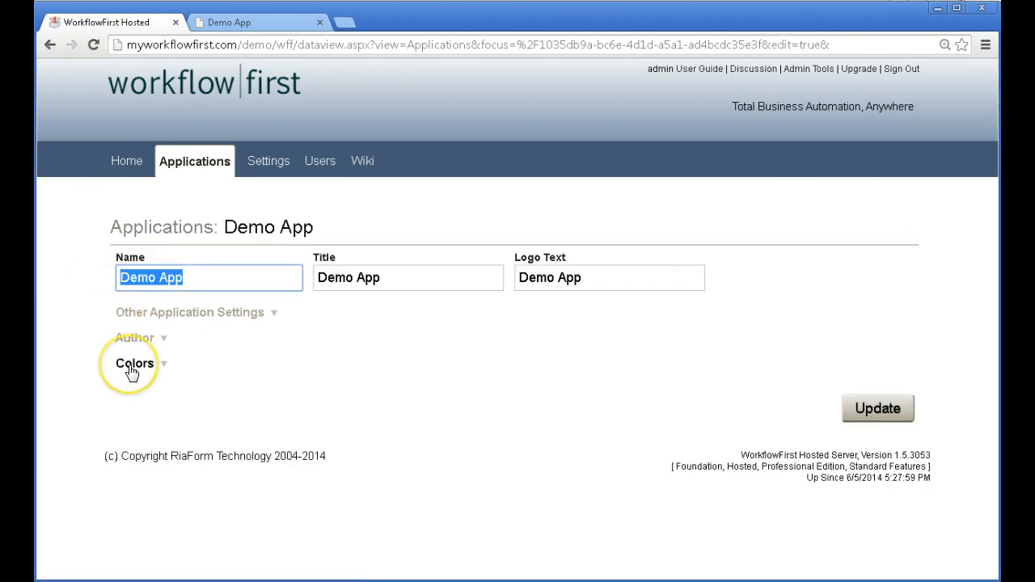
{"action": "left_click", "coordinate": [140, 369]}
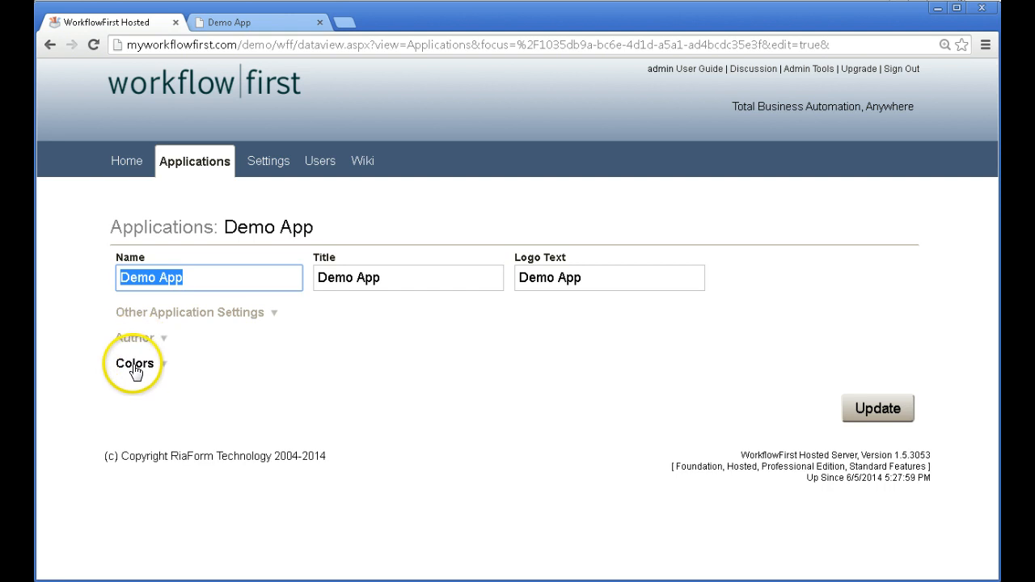
{"action": "left_click", "coordinate": [146, 368]}
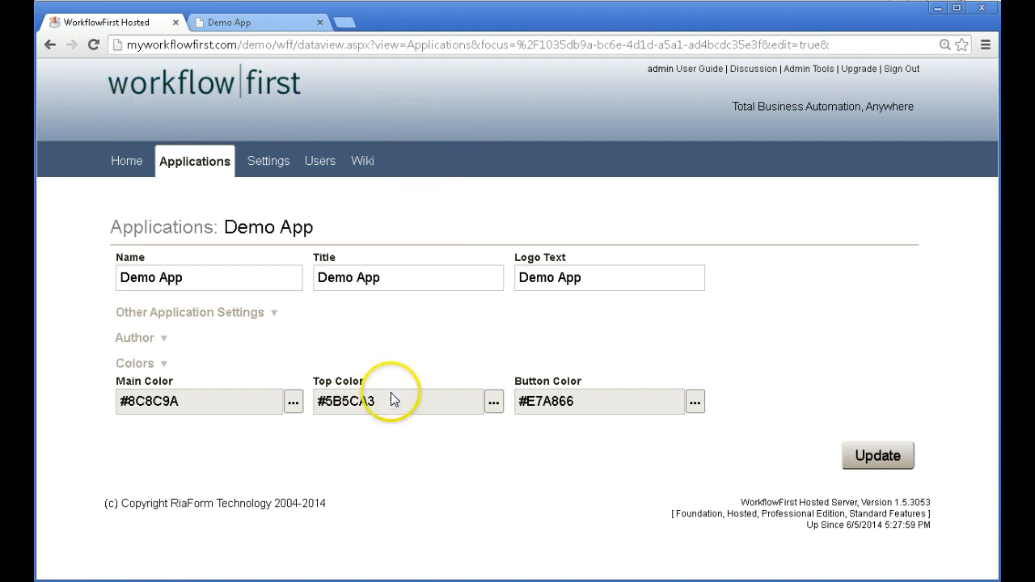
{"action": "left_click", "coordinate": [356, 401]}
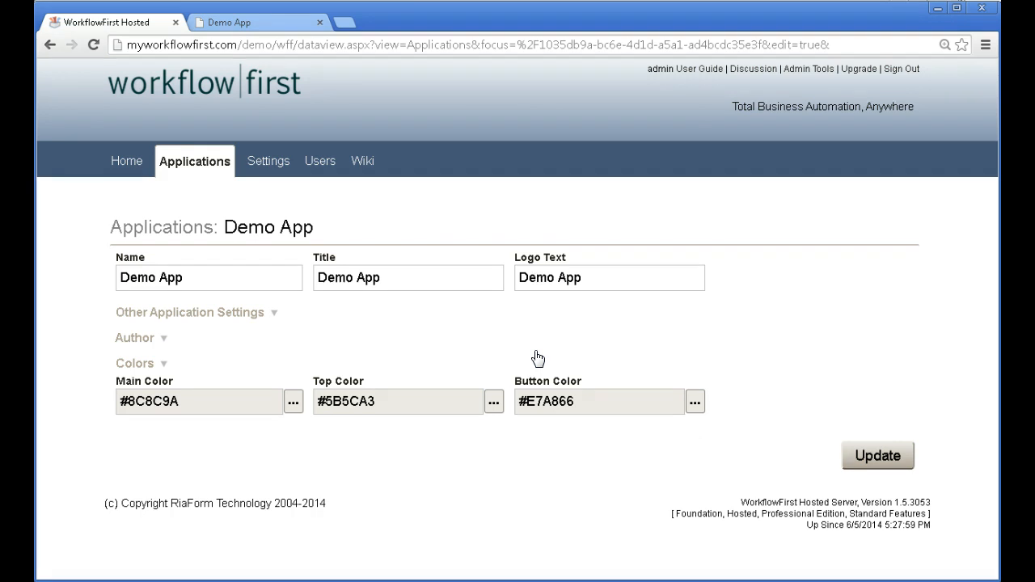
{"action": "left_click", "coordinate": [279, 24]}
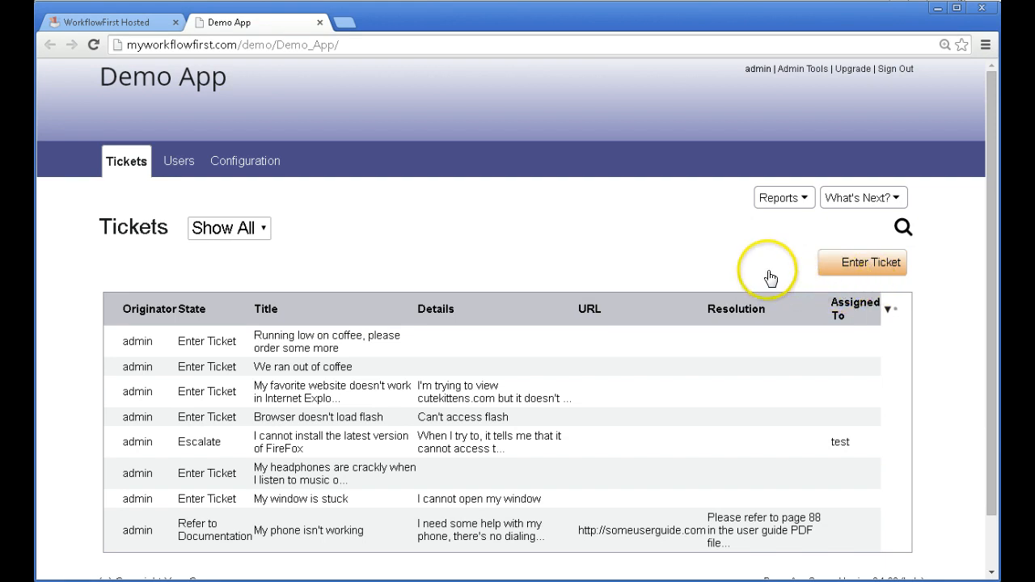
{"action": "left_click", "coordinate": [140, 25]}
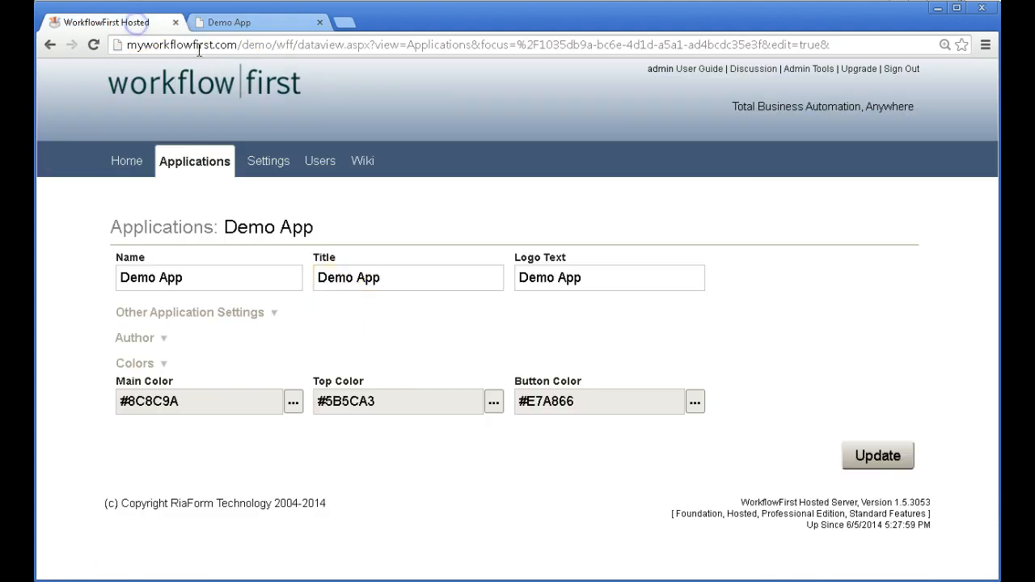
Step: Change the Demo App's Top Color to the green shade #7CA368
{"action": "left_click", "coordinate": [492, 403]}
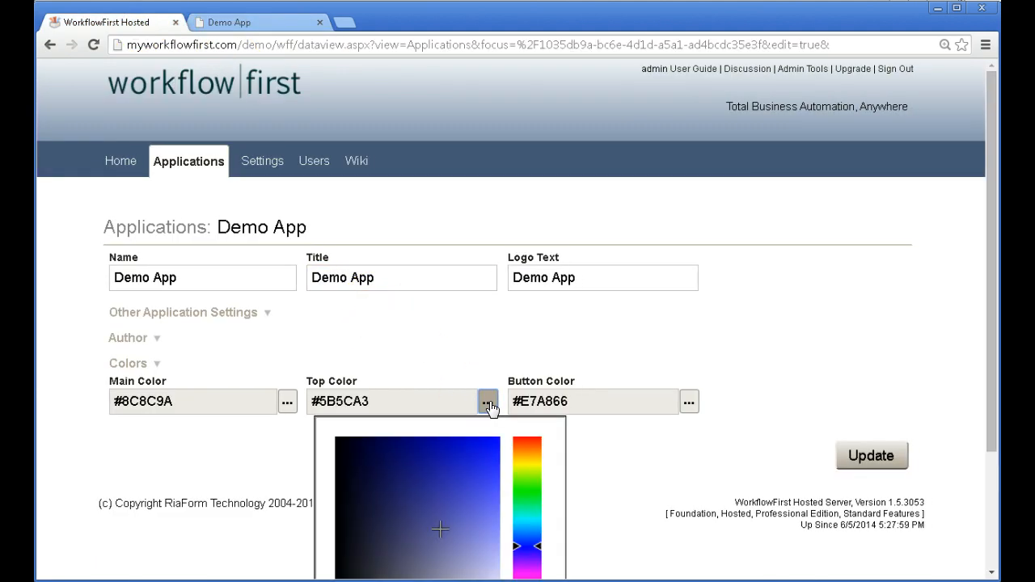
{"action": "scroll", "coordinate": [489, 401], "scroll_direction": "down", "scroll_amount": 2}
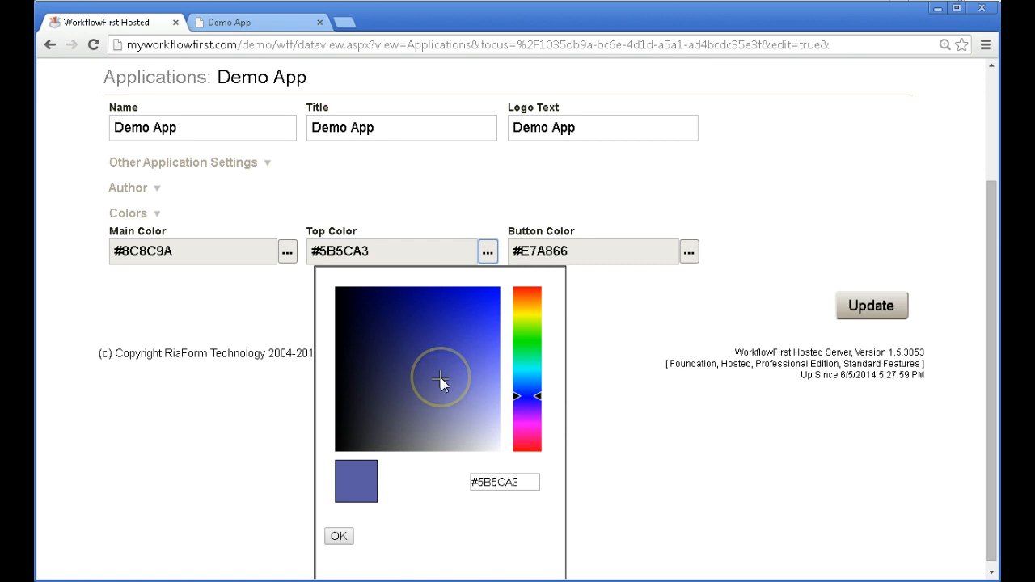
{"action": "mouse_move", "coordinate": [441, 377]}
{"action": "left_mouse_down"}
{"action": "mouse_move", "coordinate": [439, 363]}
{"action": "mouse_move", "coordinate": [461, 374]}
{"action": "mouse_move", "coordinate": [444, 382]}
{"action": "left_mouse_up"}
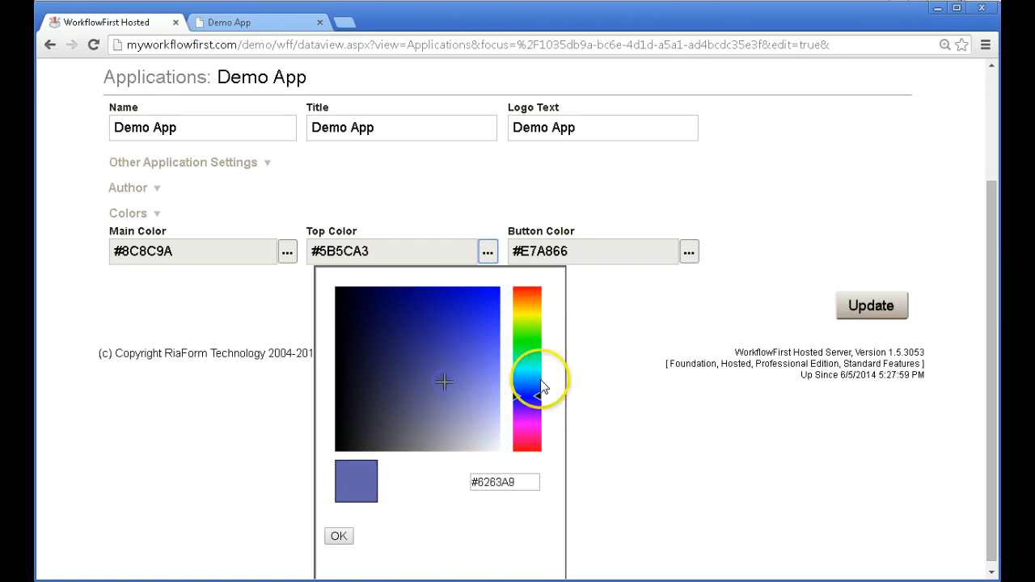
{"action": "mouse_move", "coordinate": [531, 357]}
{"action": "left_mouse_down"}
{"action": "mouse_move", "coordinate": [527, 323]}
{"action": "mouse_move", "coordinate": [537, 338]}
{"action": "left_mouse_up"}
{"action": "left_click_drag", "start_coordinate": [456, 378], "coordinate": [439, 392]}
{"action": "left_click", "coordinate": [339, 536]}
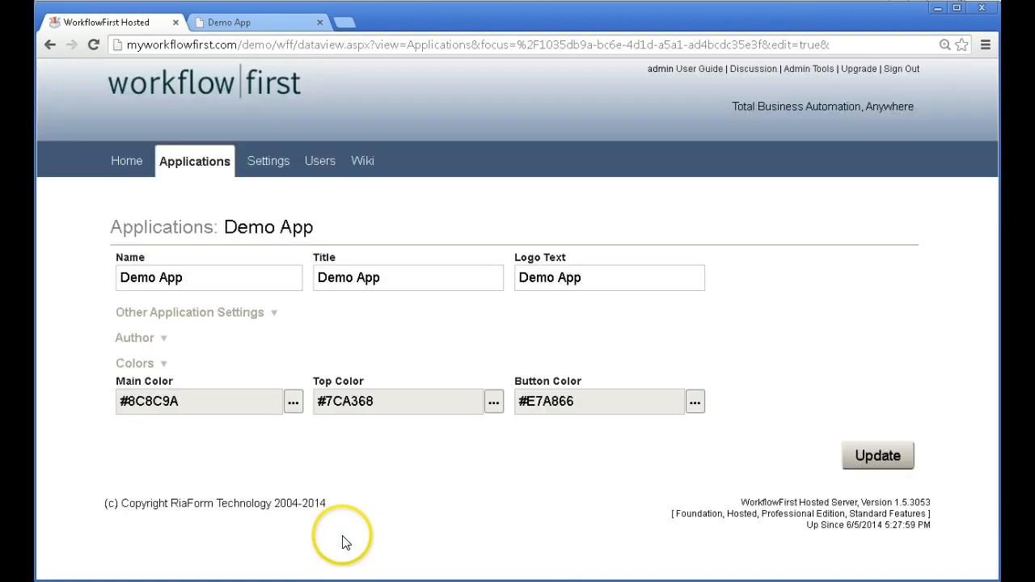
Step: Examine the color pickers for the Main Color and the Button Color
{"action": "left_click", "coordinate": [293, 401]}
{"action": "scroll", "coordinate": [294, 413], "scroll_direction": "down", "scroll_amount": 2}
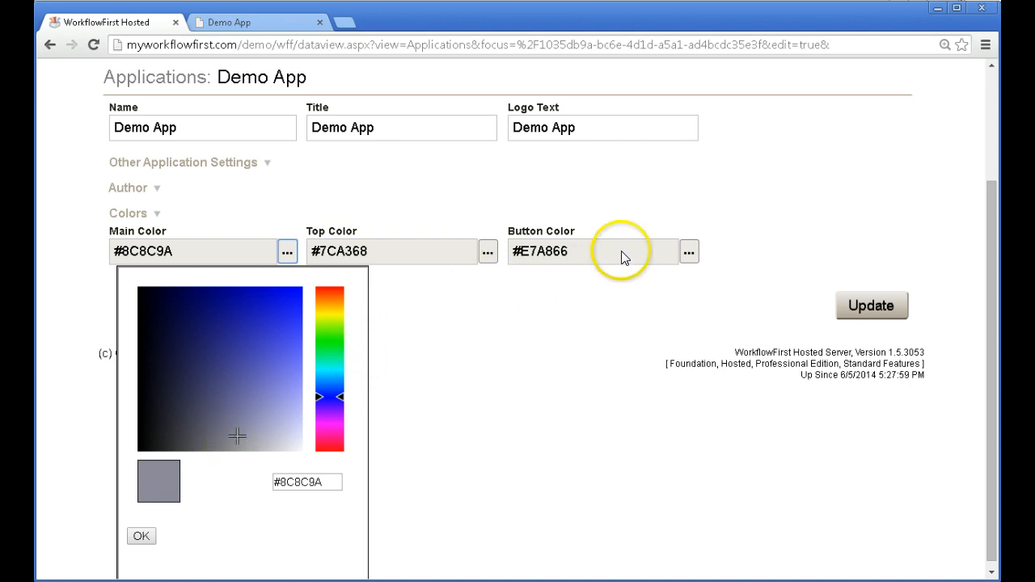
{"action": "left_click", "coordinate": [688, 252]}
{"action": "scroll", "coordinate": [723, 329], "scroll_direction": "down", "scroll_amount": 2}
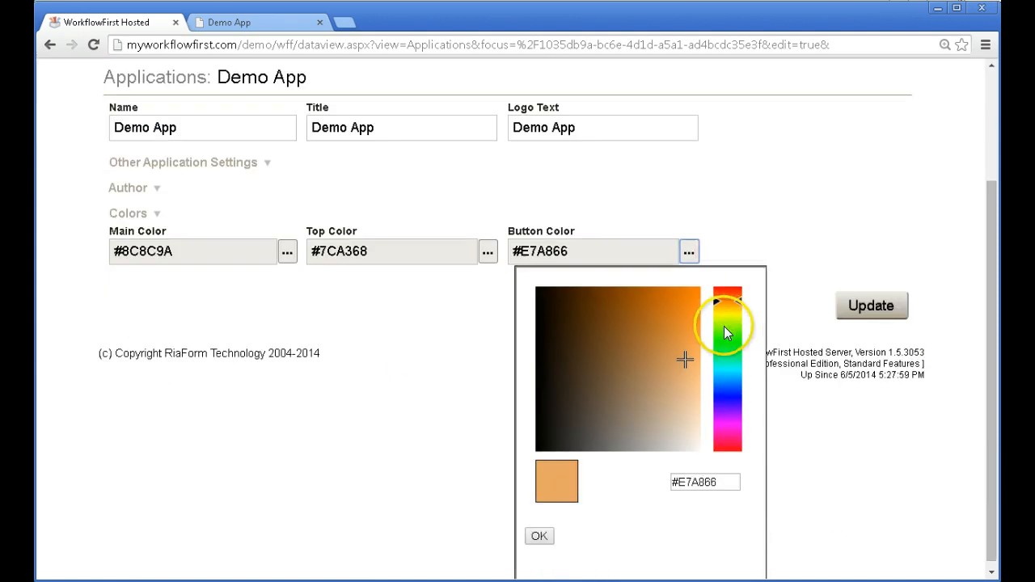
{"action": "left_click", "coordinate": [754, 198]}
Step: Save the color settings and publish Demo App with the Patch option left at No
{"action": "left_click", "coordinate": [874, 455]}
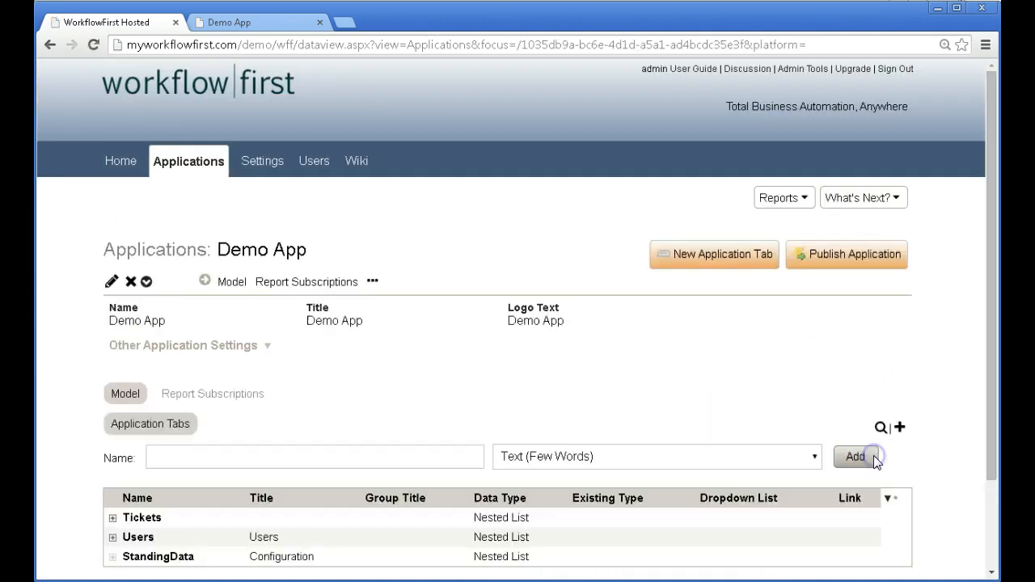
{"action": "left_click", "coordinate": [833, 259]}
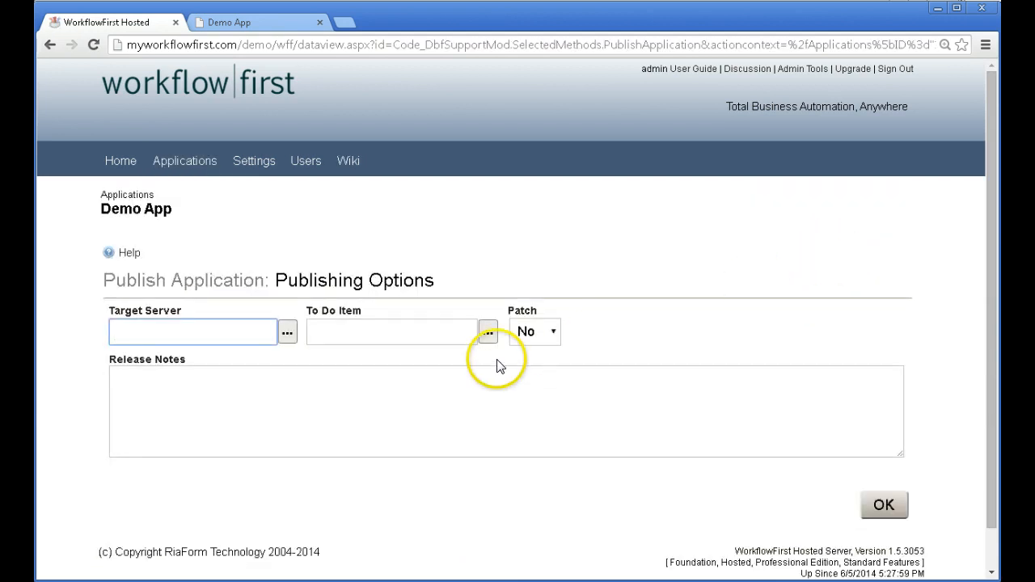
{"action": "left_click", "coordinate": [890, 504]}
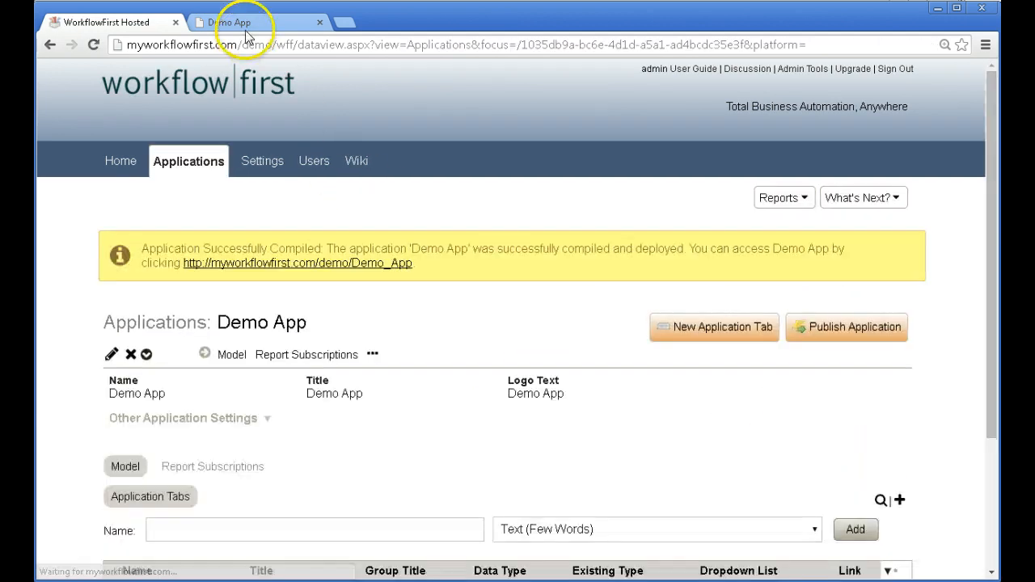
Step: Reload the published Demo App in its browser tab to check the new top color
{"action": "left_click", "coordinate": [250, 22]}
{"action": "key", "text": "F5"}
{"action": "left_click", "coordinate": [348, 134]}
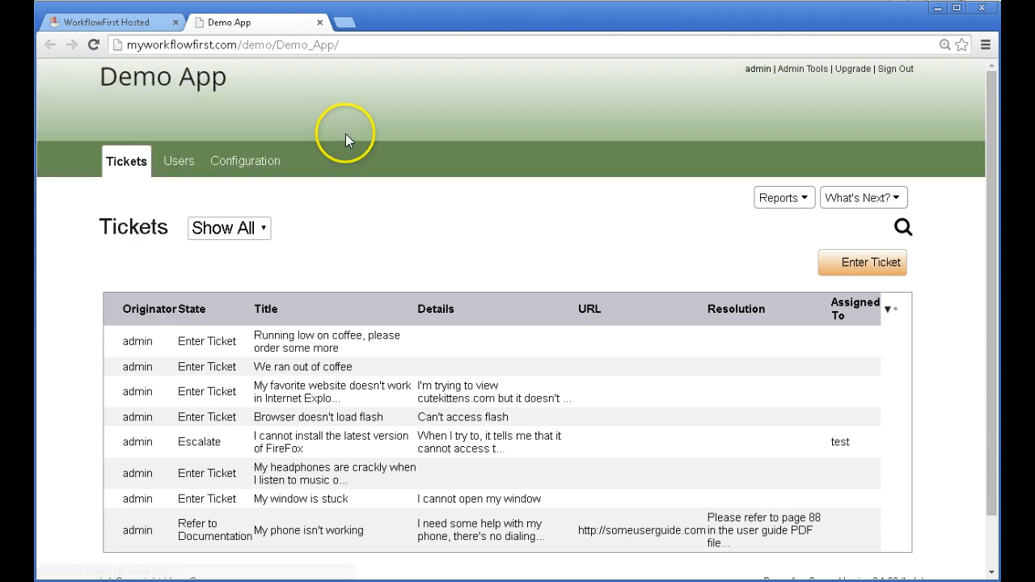
{"action": "left_click", "coordinate": [393, 226]}
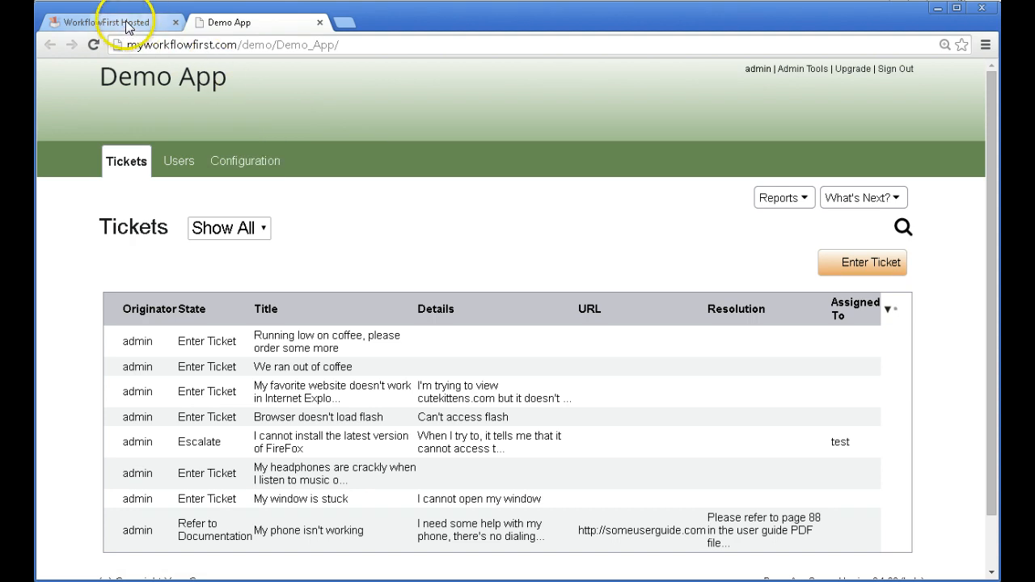
Step: View the tickets "Running low on coffee, please order some more" and "We ran out of coffee", returning to the ticket list after each
{"action": "left_click", "coordinate": [289, 341]}
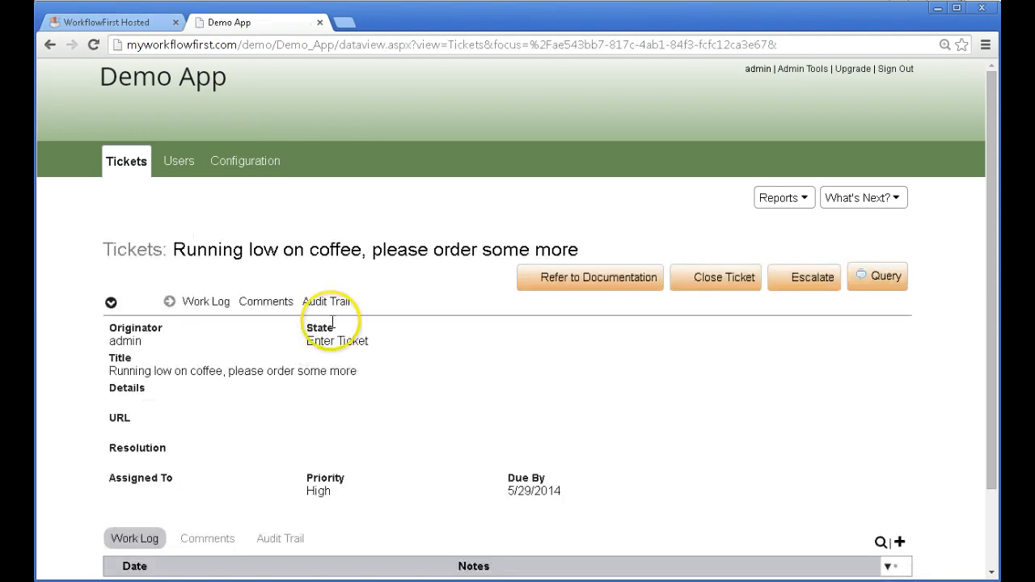
{"action": "left_click", "coordinate": [48, 45]}
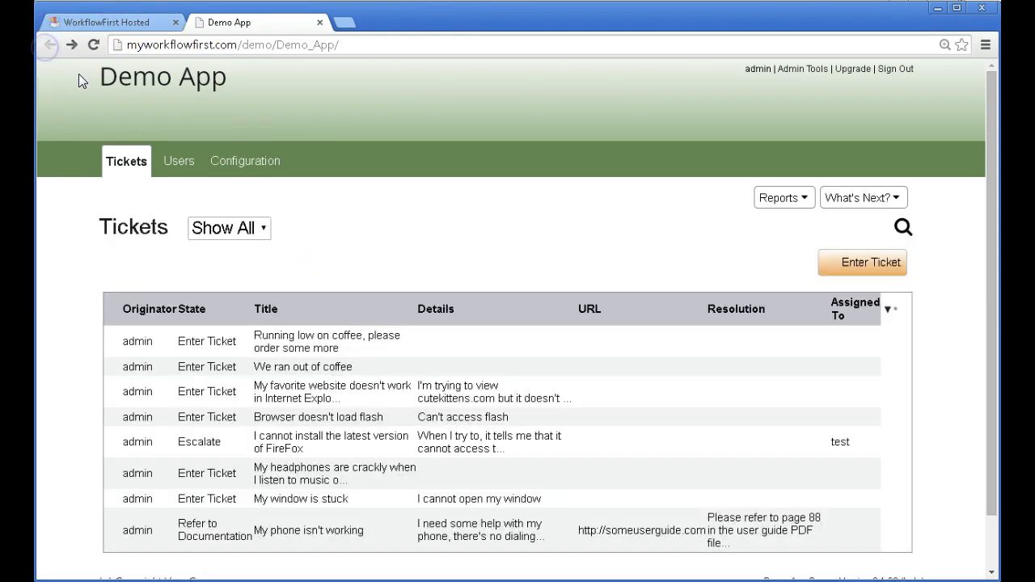
{"action": "left_click", "coordinate": [312, 371]}
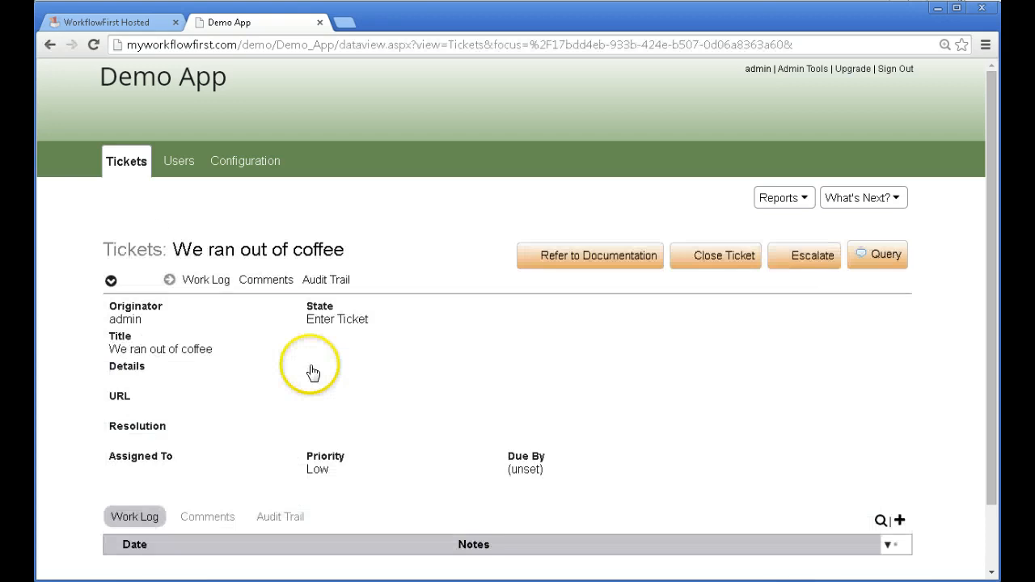
{"action": "left_click", "coordinate": [49, 45]}
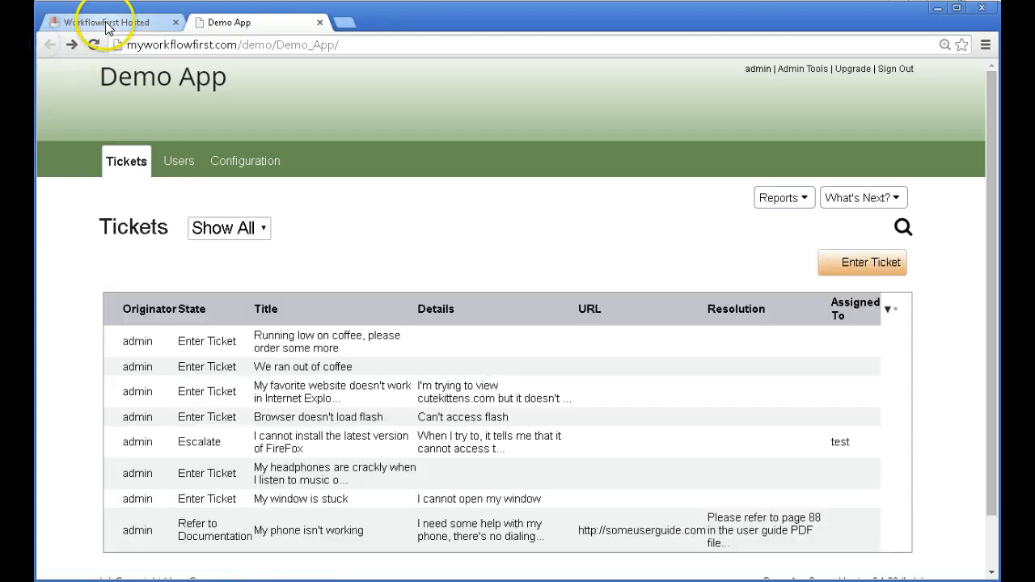
Step: Back in the WorkflowFirst Hosted tab, set the Demo App's Logo Text to "Demo!" and save the record
{"action": "left_click", "coordinate": [107, 25]}
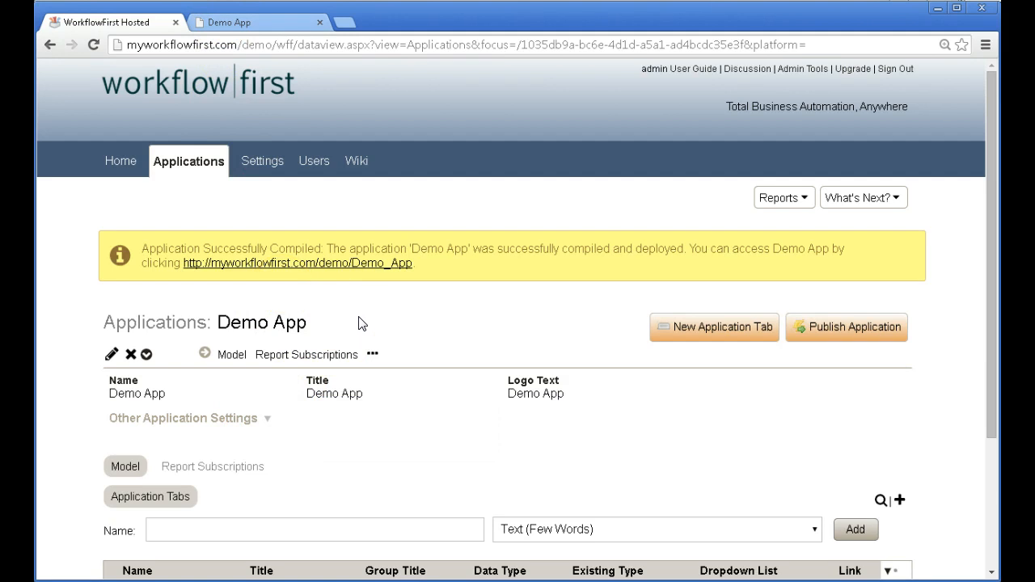
{"action": "left_click", "coordinate": [243, 21]}
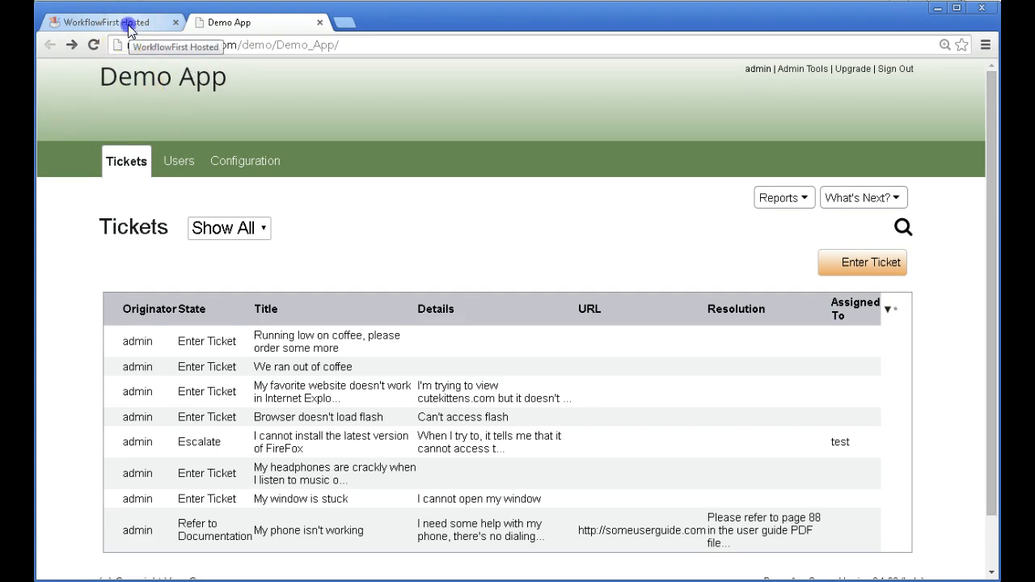
{"action": "left_click", "coordinate": [130, 29]}
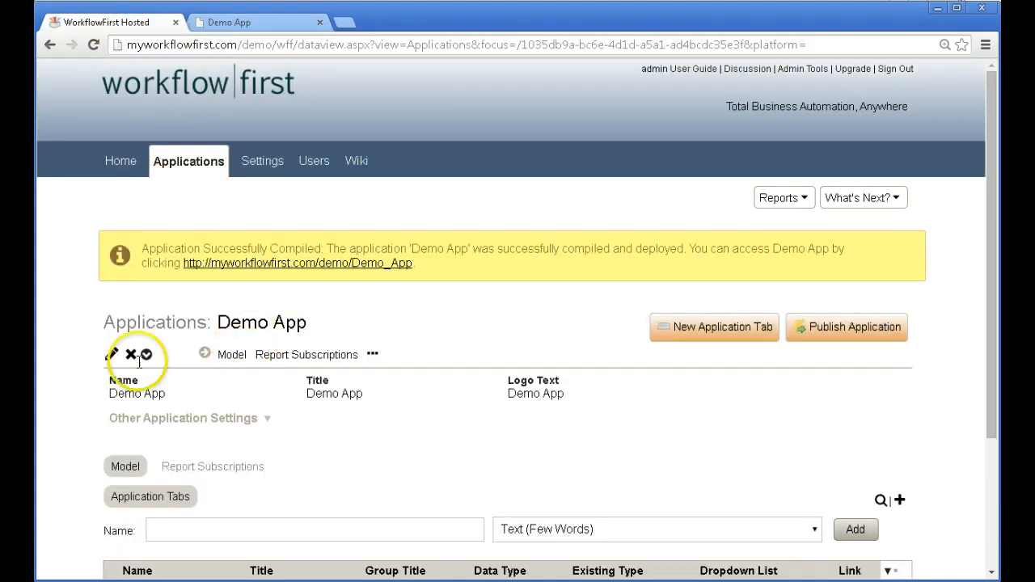
{"action": "left_click", "coordinate": [111, 354]}
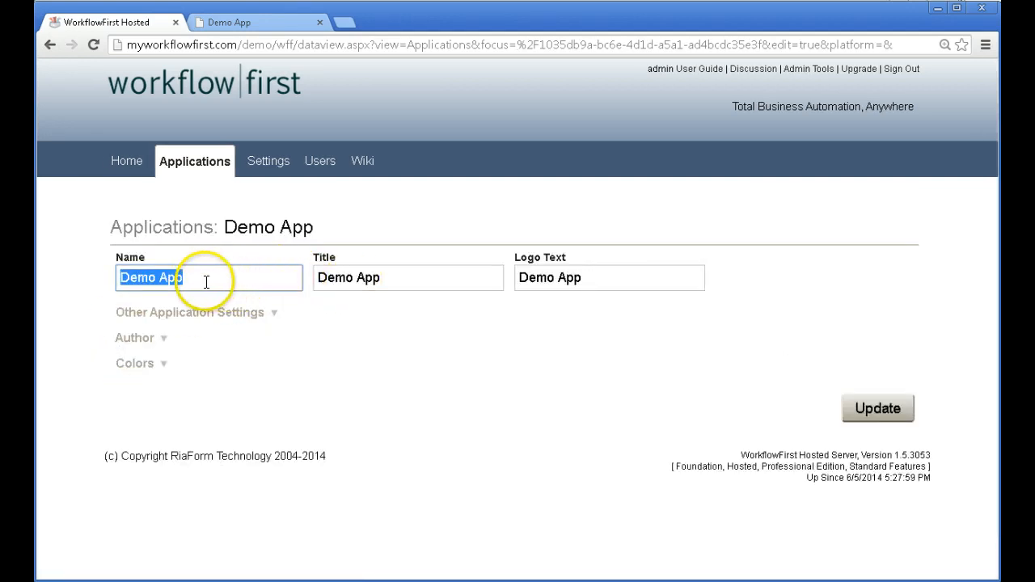
{"action": "left_click", "coordinate": [358, 276]}
{"action": "left_click", "coordinate": [392, 275]}
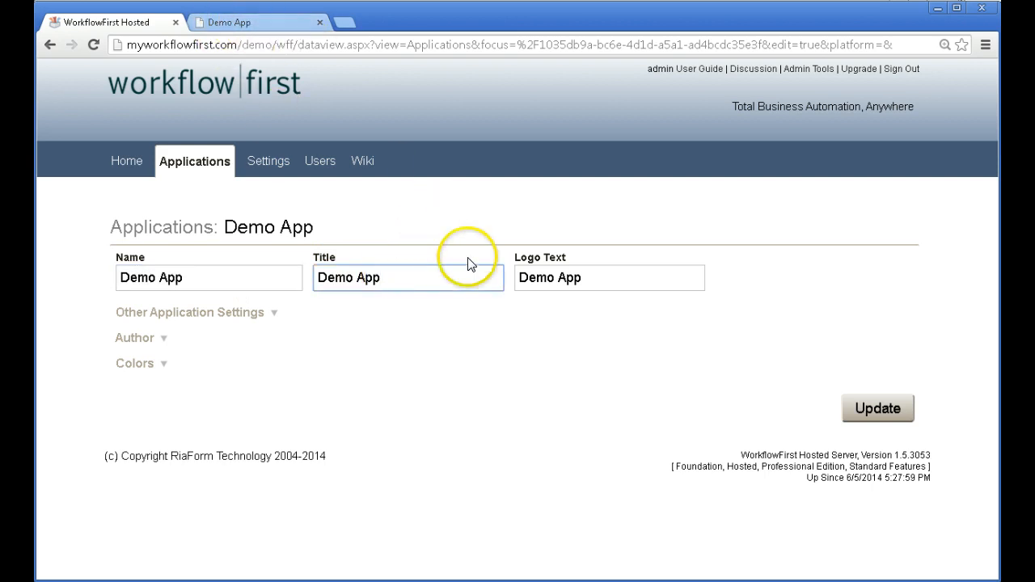
{"action": "left_click_drag", "start_coordinate": [595, 274], "coordinate": [496, 268]}
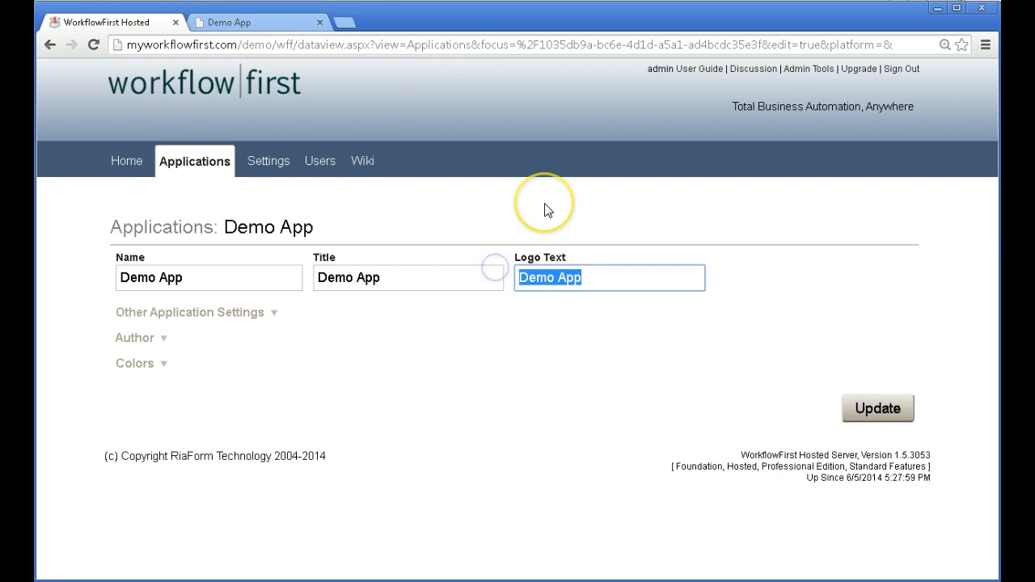
{"action": "type", "text": "Dem"}
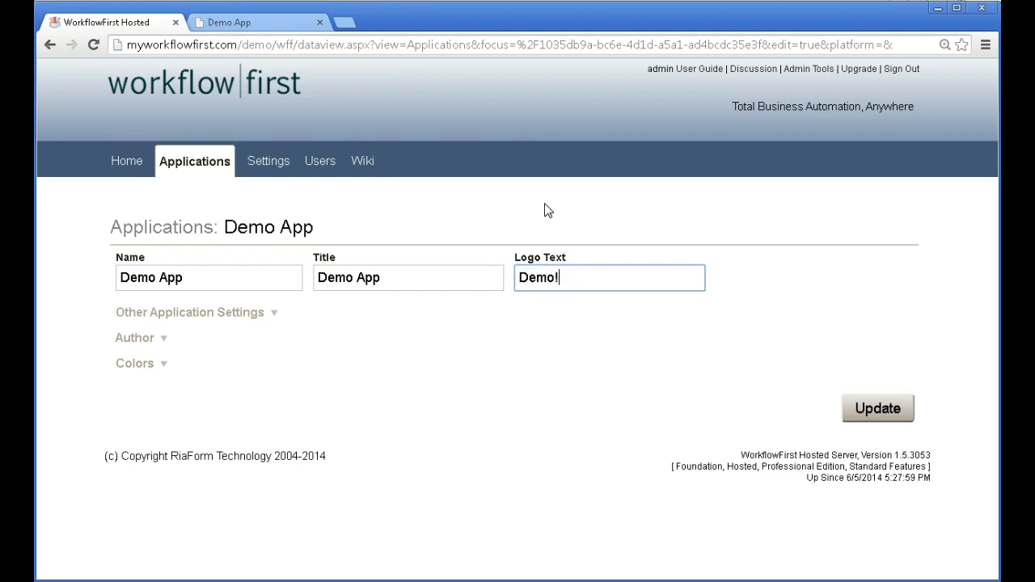
{"action": "type", "text": "o!"}
{"action": "left_click", "coordinate": [878, 407]}
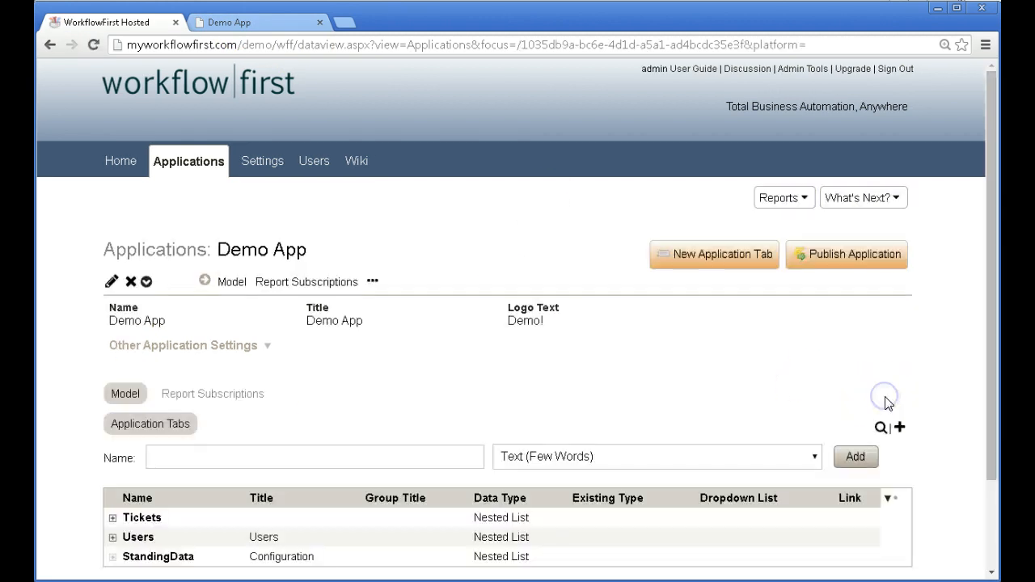
Step: Publish Demo App with the Patch option set to Yes
{"action": "left_click", "coordinate": [860, 267]}
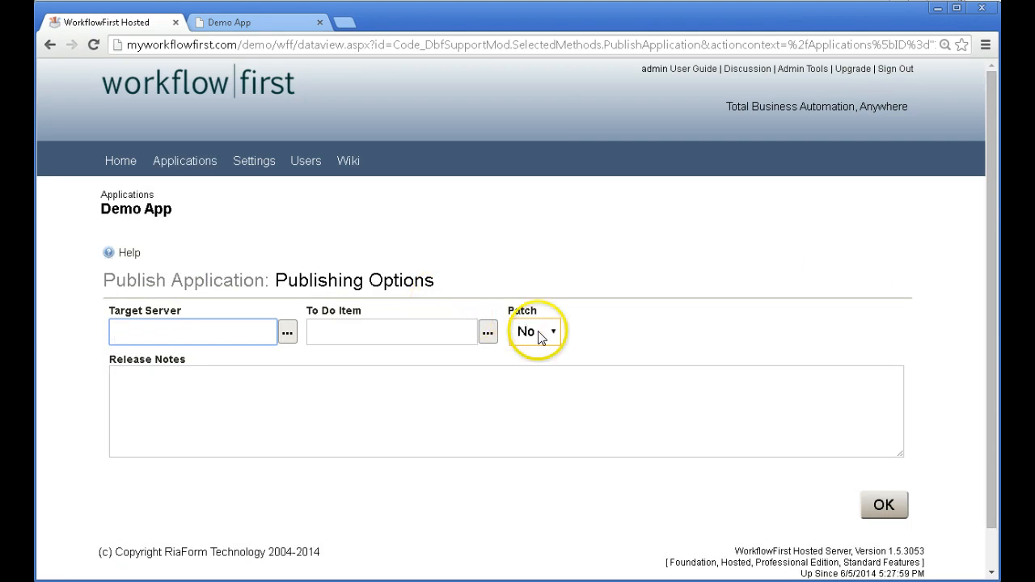
{"action": "left_click", "coordinate": [537, 332]}
{"action": "left_click", "coordinate": [542, 355]}
{"action": "left_click", "coordinate": [881, 504]}
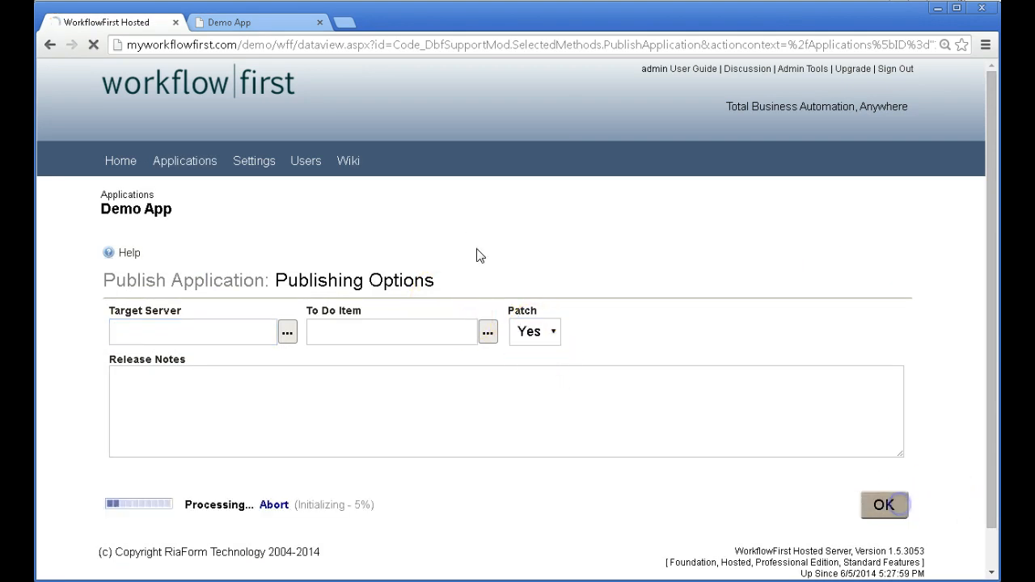
Step: View the published Demo App in its browser tab to check the new logo text in the header
{"action": "left_click", "coordinate": [251, 22]}
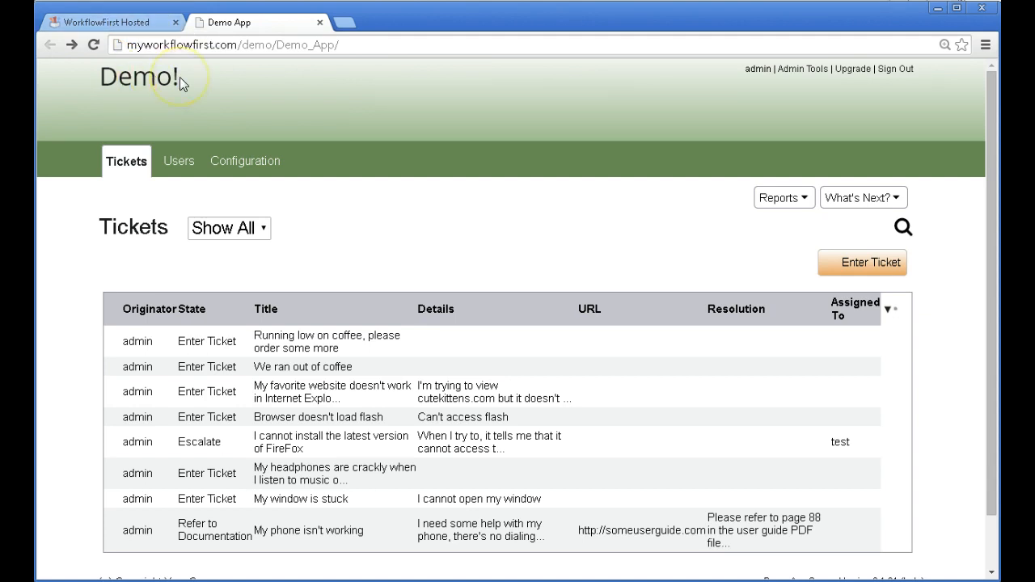
{"action": "left_click", "coordinate": [147, 27]}
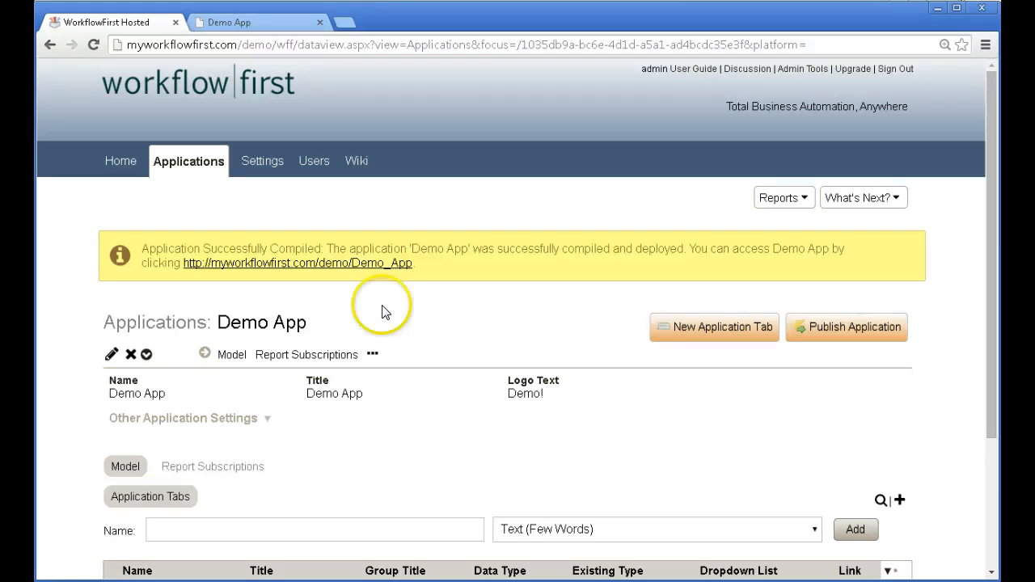
{"action": "left_click", "coordinate": [247, 27]}
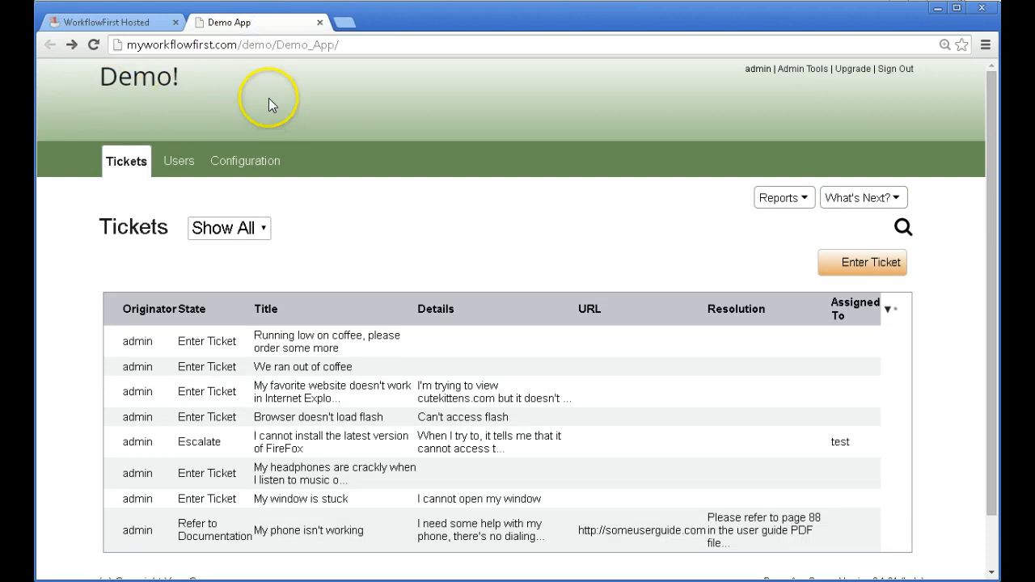
Step: In the WorkflowFirst Hosted tab, set the Demo App's Logo File to demologo.png and save the application record
{"action": "left_click", "coordinate": [117, 22]}
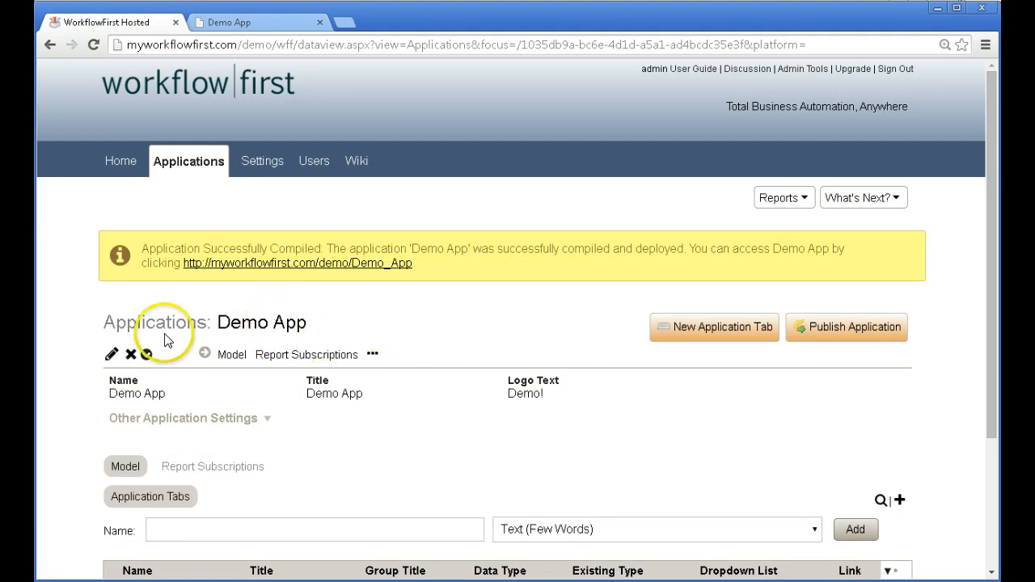
{"action": "left_click", "coordinate": [111, 358]}
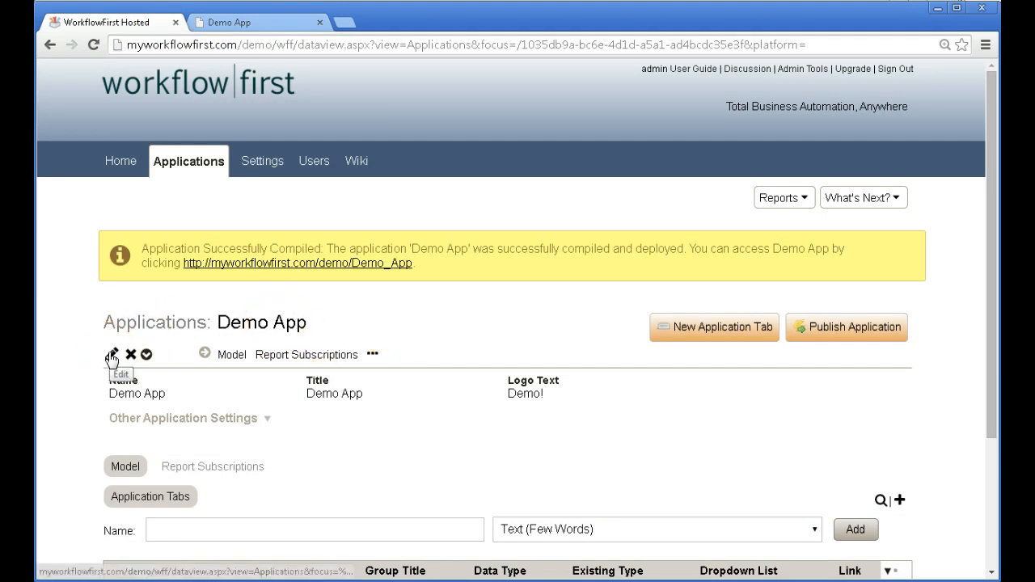
{"action": "left_click", "coordinate": [154, 312]}
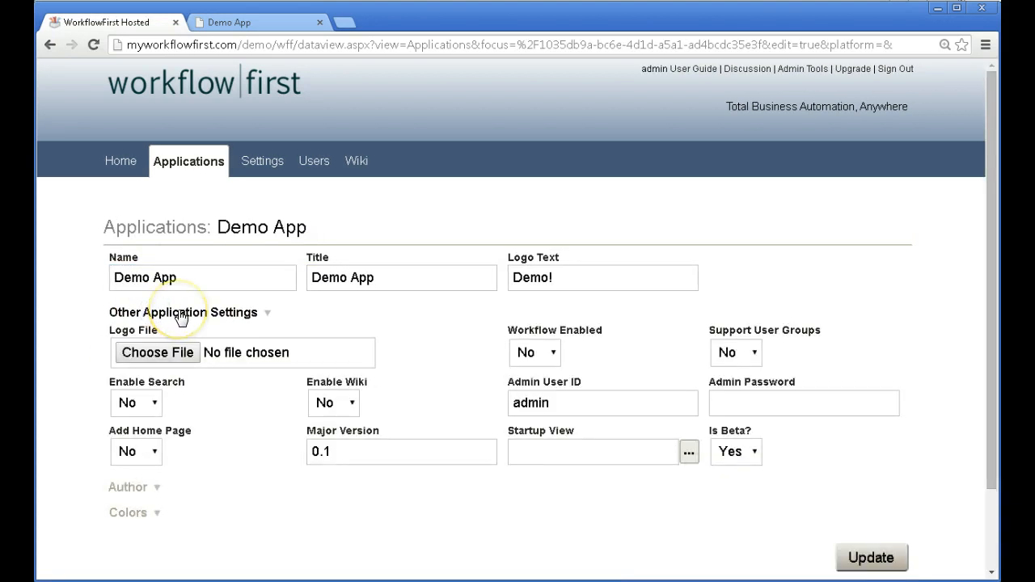
{"action": "left_click", "coordinate": [158, 353]}
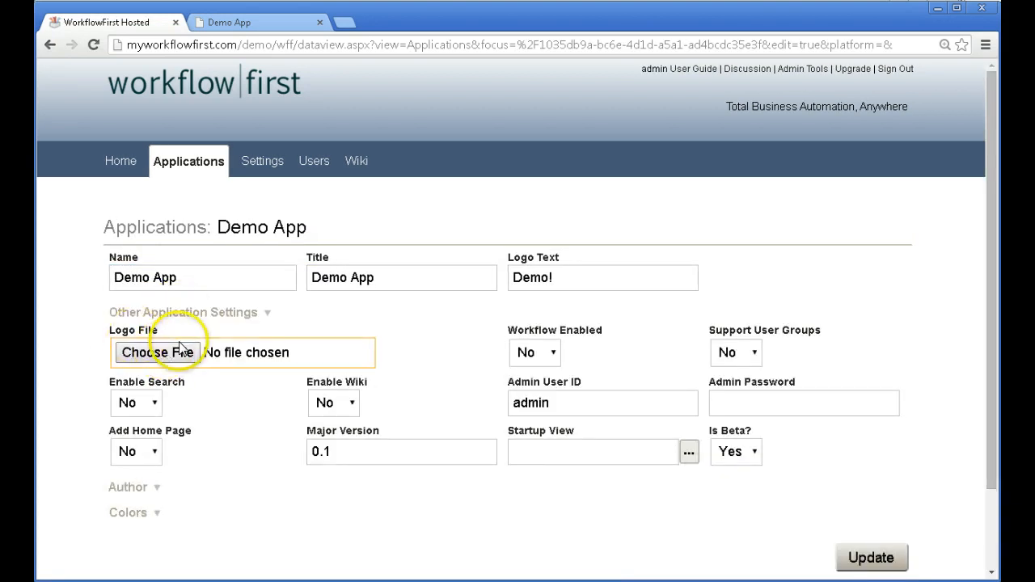
{"action": "left_click", "coordinate": [166, 359]}
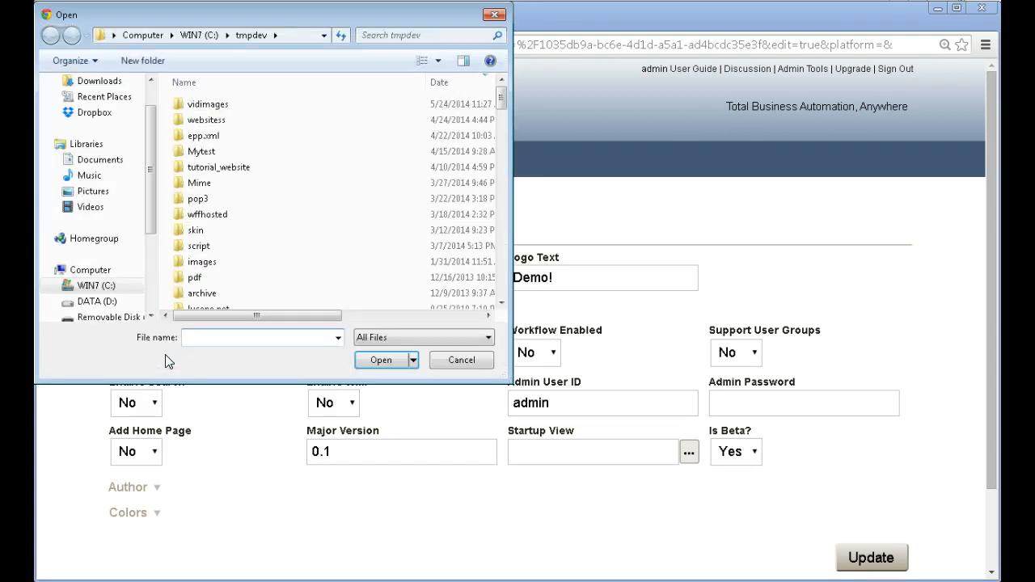
{"action": "type", "text": "demo"}
{"action": "key", "text": "Down"}
{"action": "key", "text": "Down"}
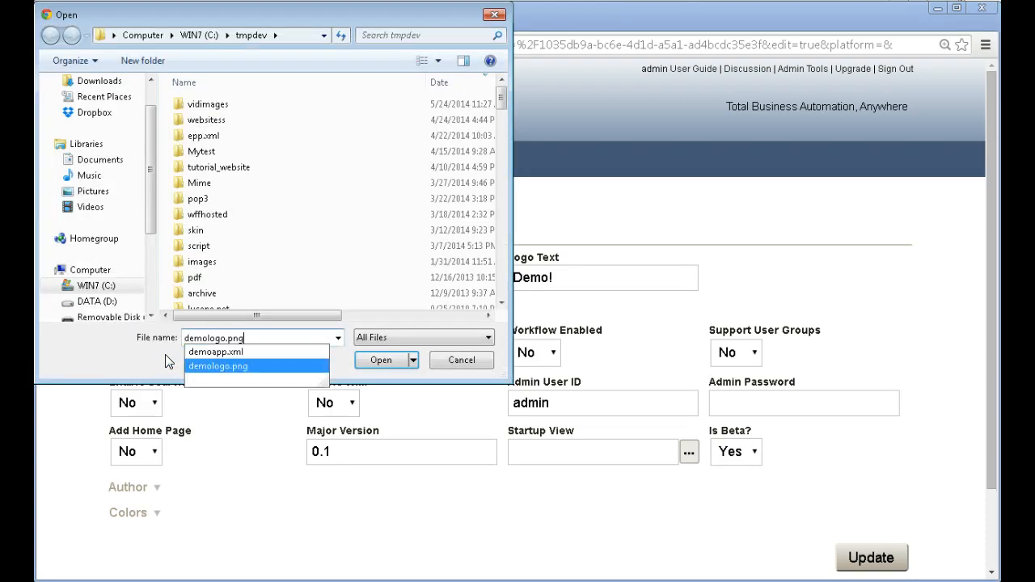
{"action": "key", "text": "Return"}
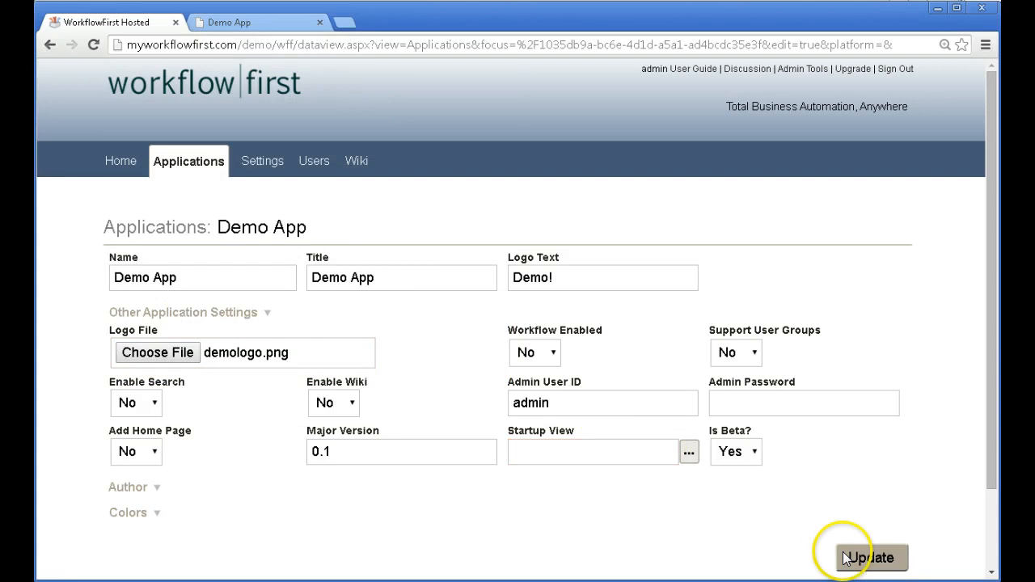
{"action": "left_click", "coordinate": [846, 557]}
Step: Publish the Demo App with Patch set to Yes and check the logo image in the live app's browser tab
{"action": "left_click", "coordinate": [816, 261]}
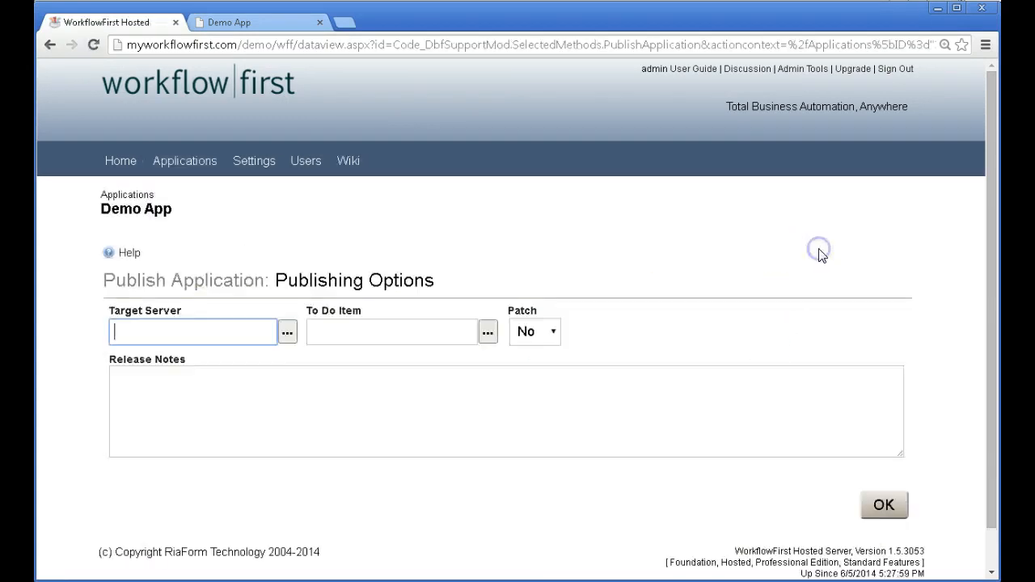
{"action": "left_click", "coordinate": [530, 332]}
{"action": "left_click", "coordinate": [529, 351]}
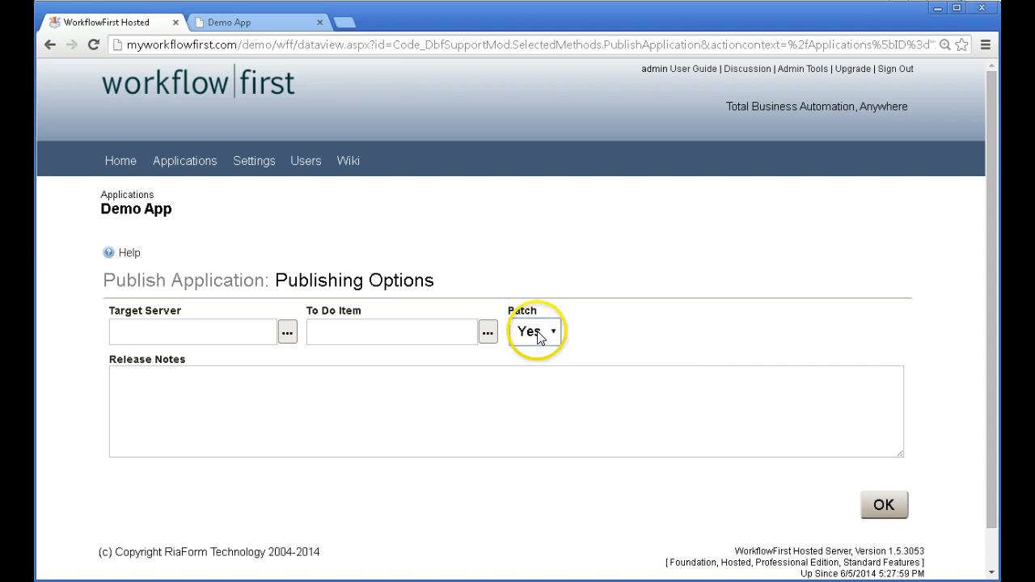
{"action": "left_click", "coordinate": [883, 508]}
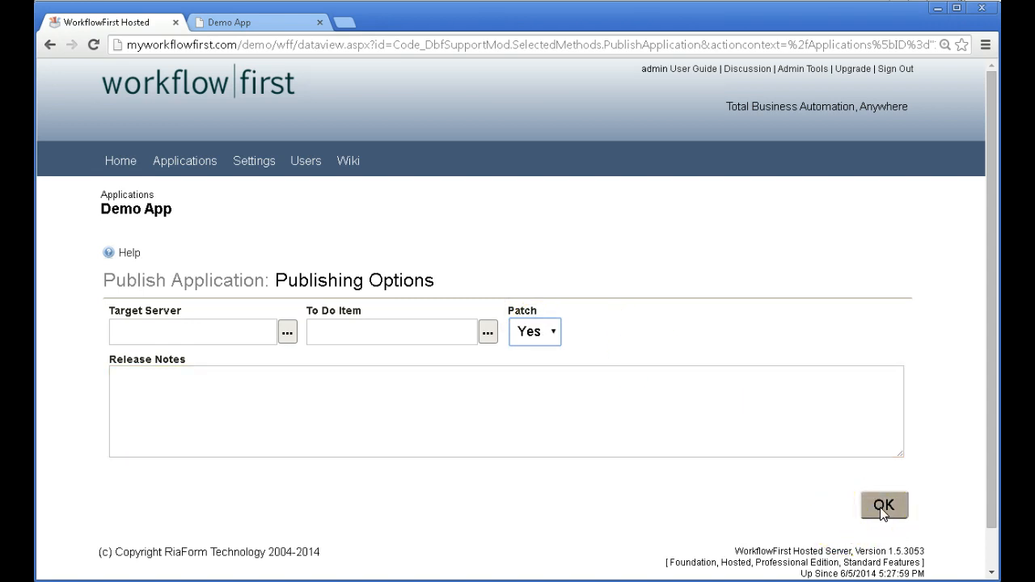
{"action": "left_click", "coordinate": [883, 508]}
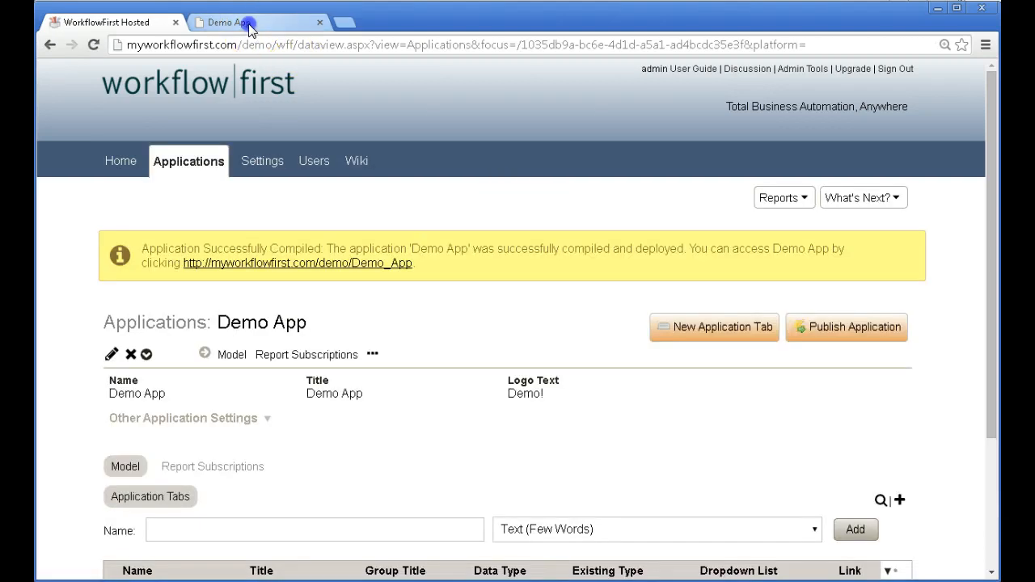
{"action": "left_click", "coordinate": [249, 28]}
{"action": "left_click", "coordinate": [295, 113]}
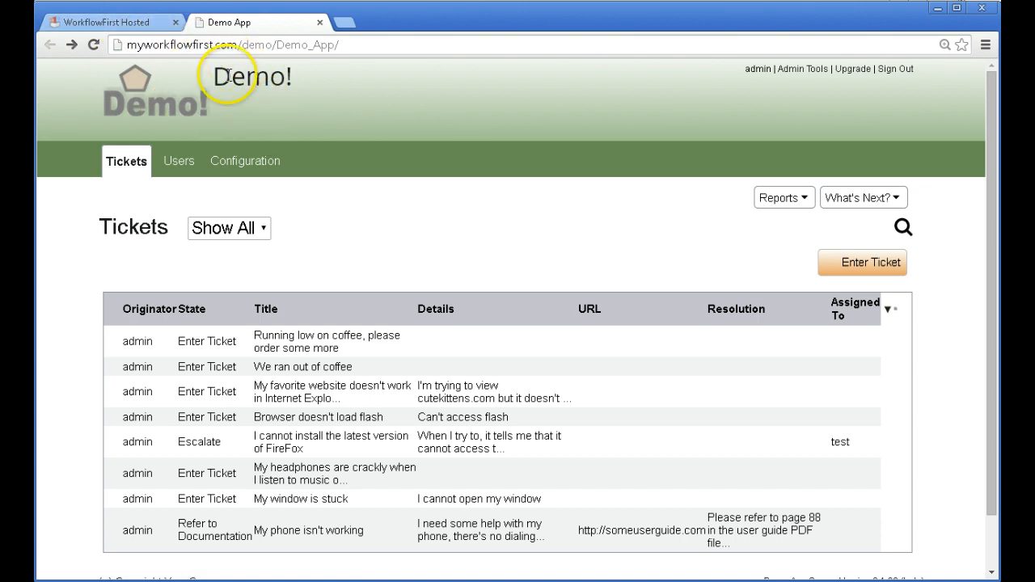
Step: Back in the WorkflowFirst Hosted tab, clear the Demo App's Logo Text and save the record
{"action": "left_click", "coordinate": [121, 22]}
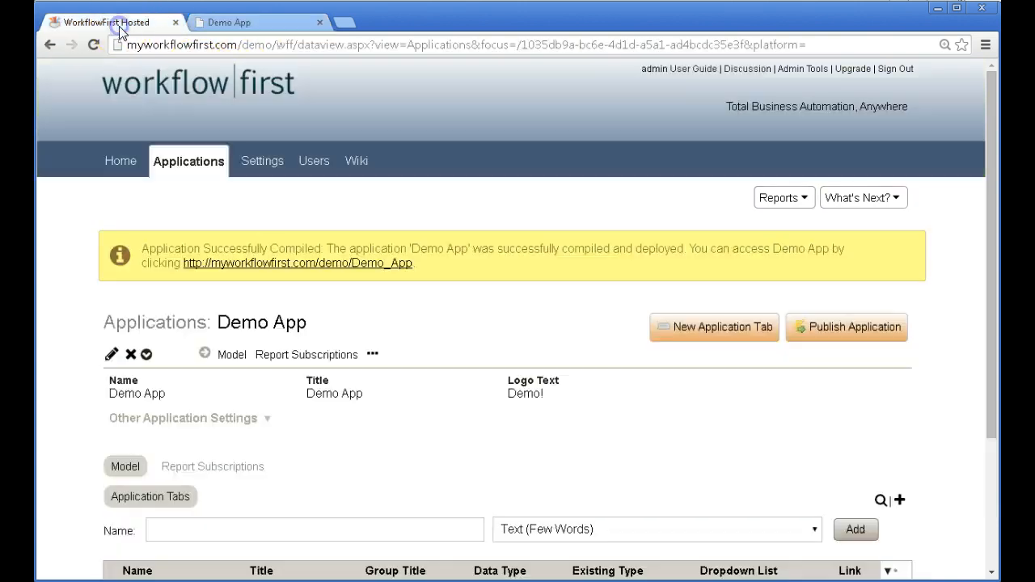
{"action": "left_click", "coordinate": [111, 356]}
{"action": "triple_click", "coordinate": [577, 275]}
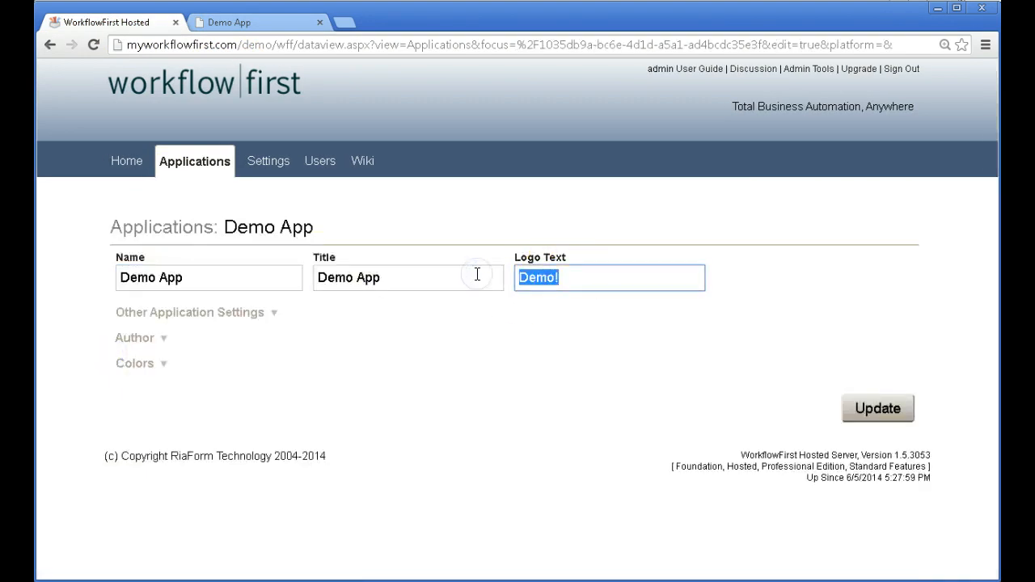
{"action": "key", "text": "BackSpace"}
{"action": "key", "text": "Return"}
Step: Republish the Demo App as a patch and reload the live app to check its header without the logo text
{"action": "left_click", "coordinate": [804, 250]}
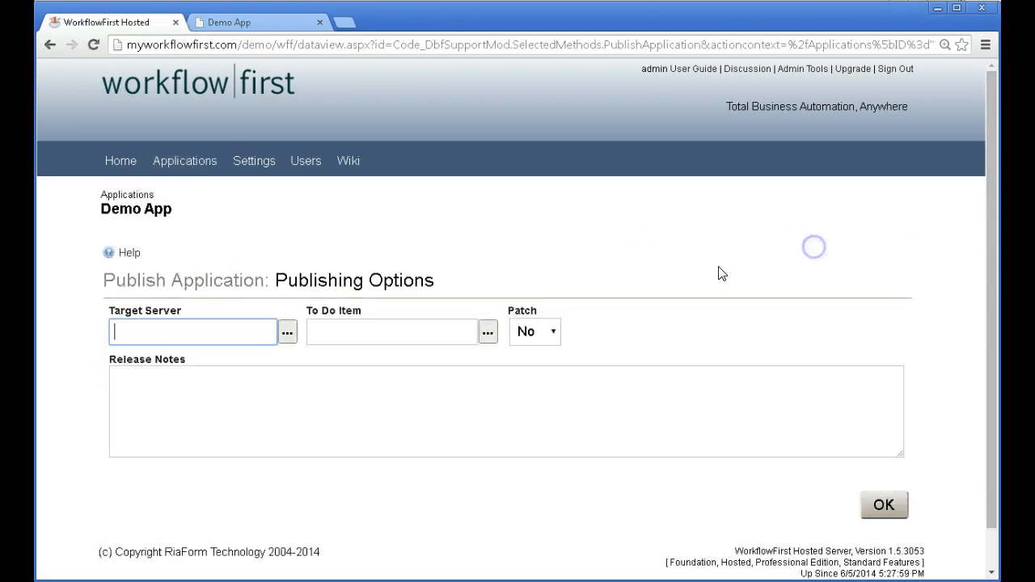
{"action": "left_click", "coordinate": [539, 338]}
{"action": "left_click", "coordinate": [577, 351]}
{"action": "left_click", "coordinate": [884, 506]}
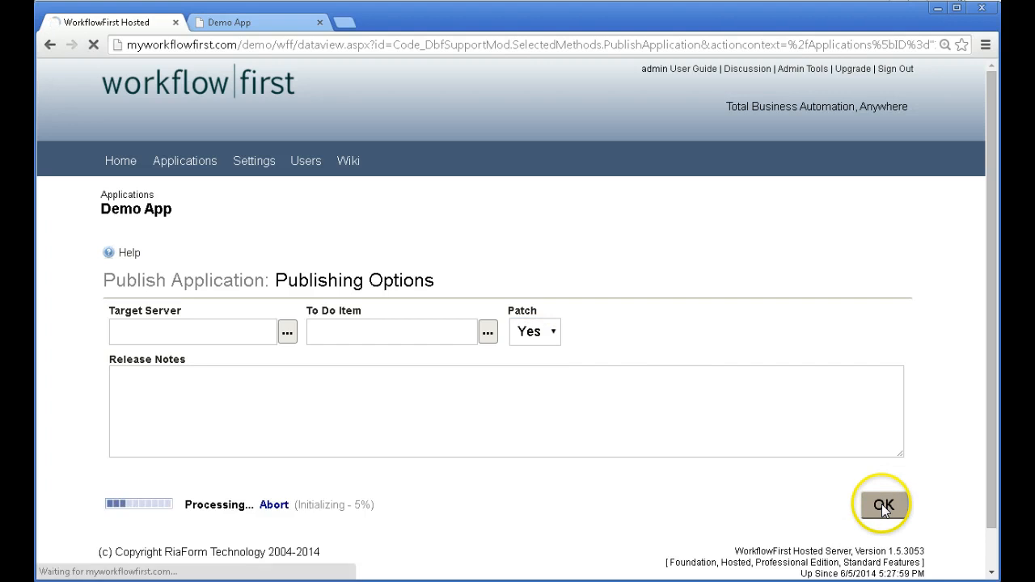
{"action": "left_click", "coordinate": [235, 22]}
{"action": "key", "text": "F5"}
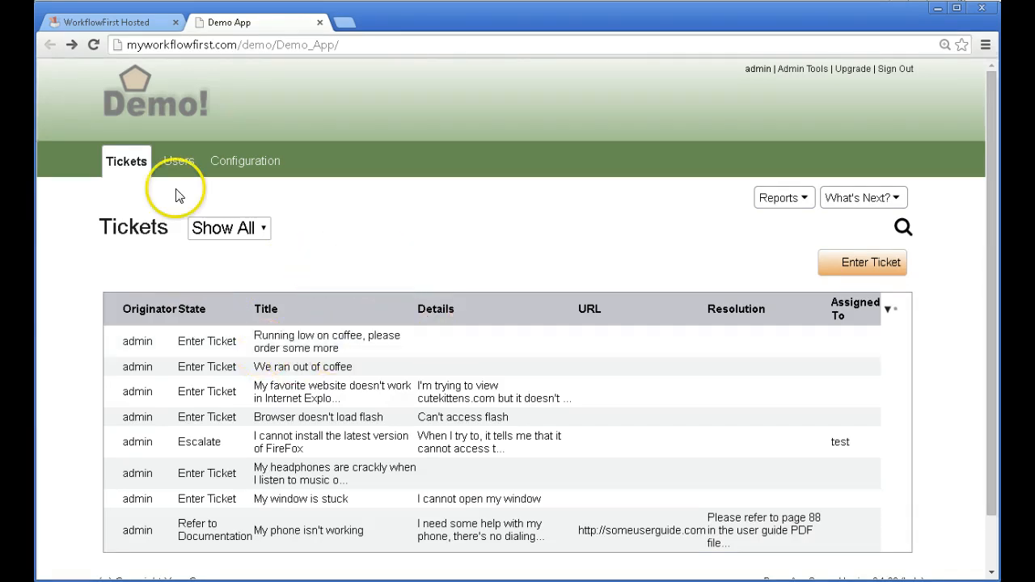
Step: In the WorkflowFirst Hosted tab, open the Demo App's Advanced settings and start a new record there
{"action": "left_click", "coordinate": [105, 23]}
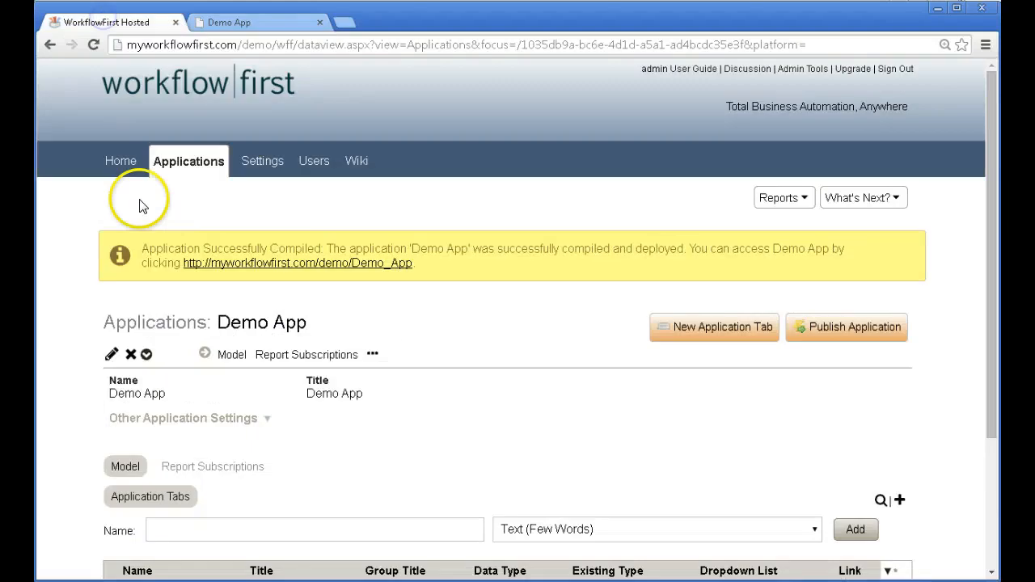
{"action": "left_click", "coordinate": [192, 198]}
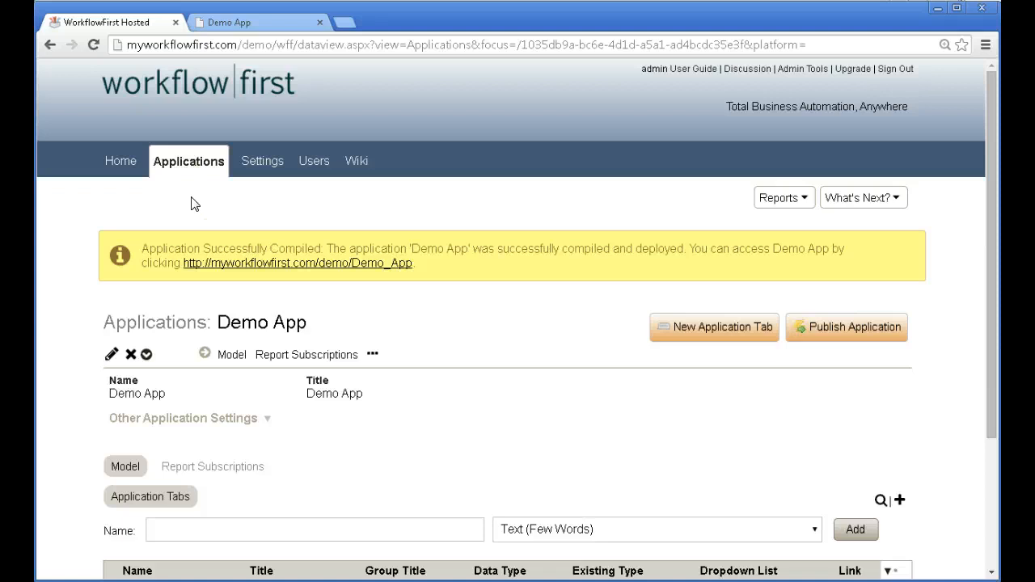
{"action": "scroll", "coordinate": [192, 204], "scroll_direction": "down", "scroll_amount": 3}
{"action": "left_click", "coordinate": [291, 192]}
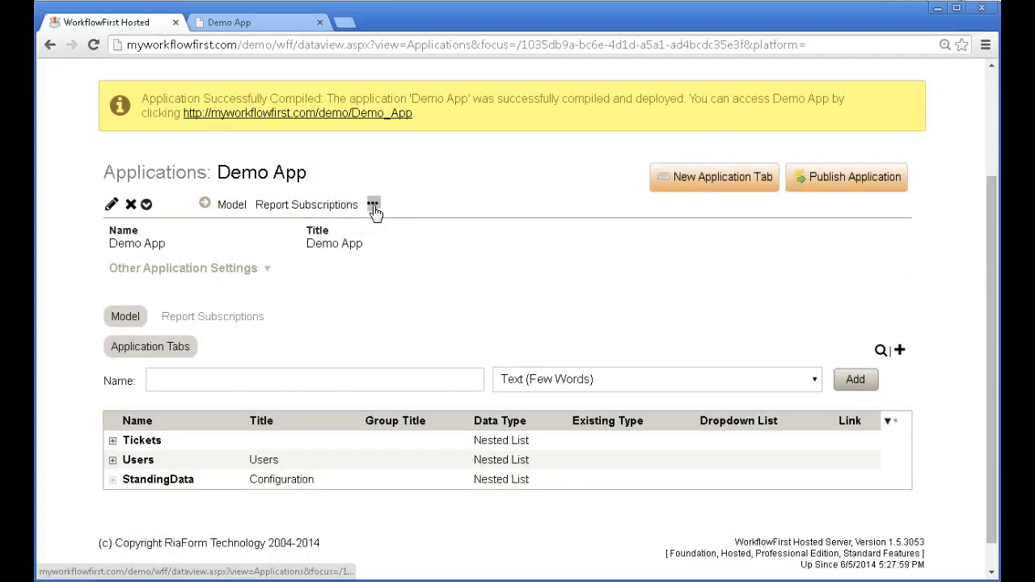
{"action": "left_click", "coordinate": [374, 208]}
{"action": "left_click", "coordinate": [374, 208]}
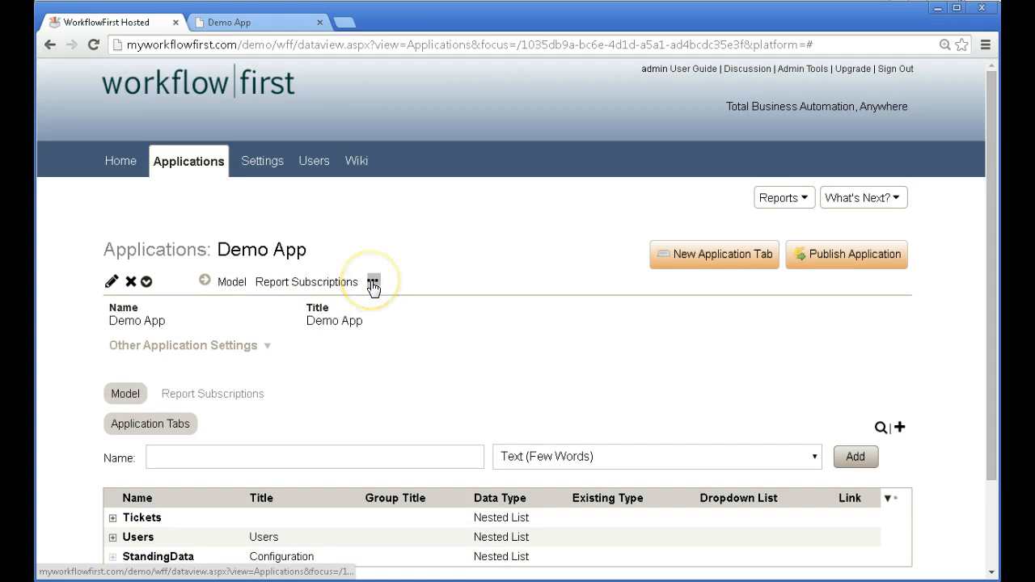
{"action": "left_click", "coordinate": [373, 285]}
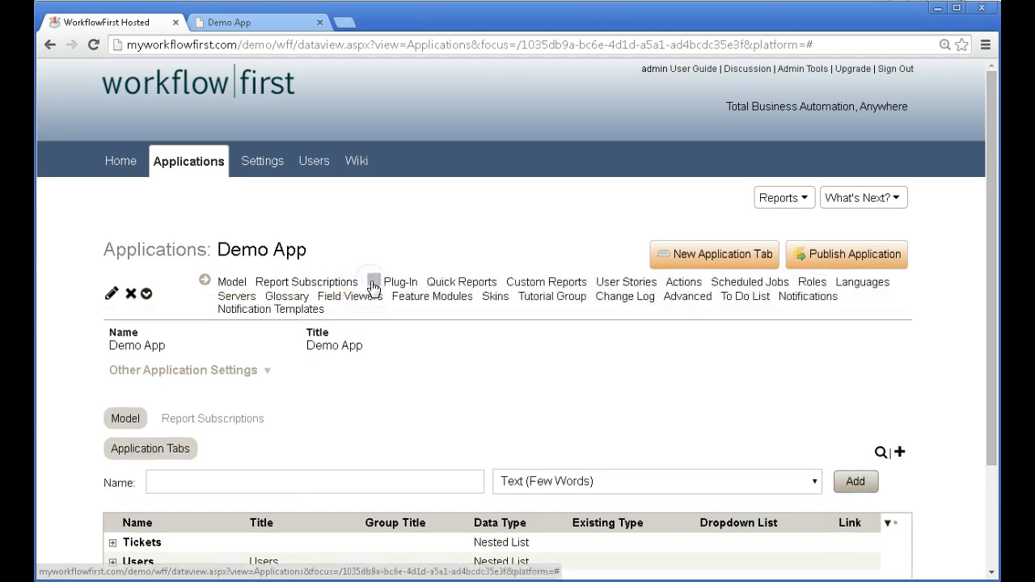
{"action": "left_click", "coordinate": [687, 299]}
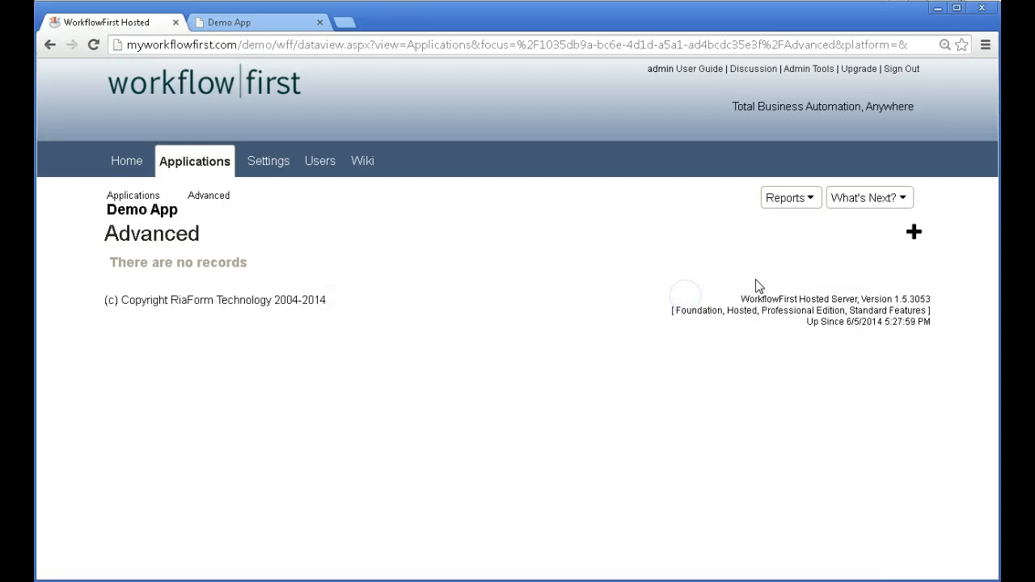
{"action": "left_click", "coordinate": [913, 232]}
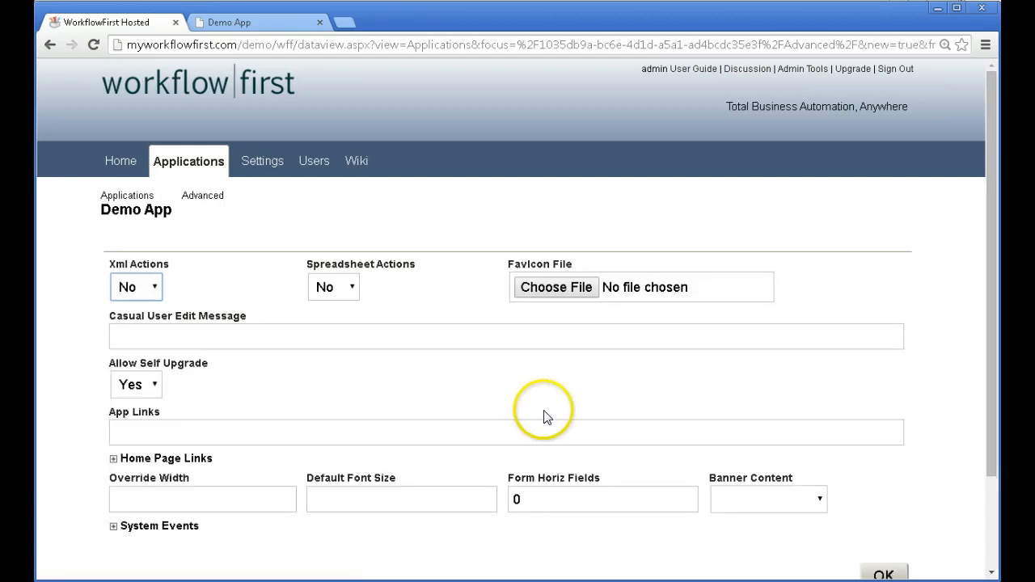
Step: Examine the advanced options, including Override Width, and compare them with the live Demo App's ticket page
{"action": "mouse_move", "coordinate": [73, 378]}
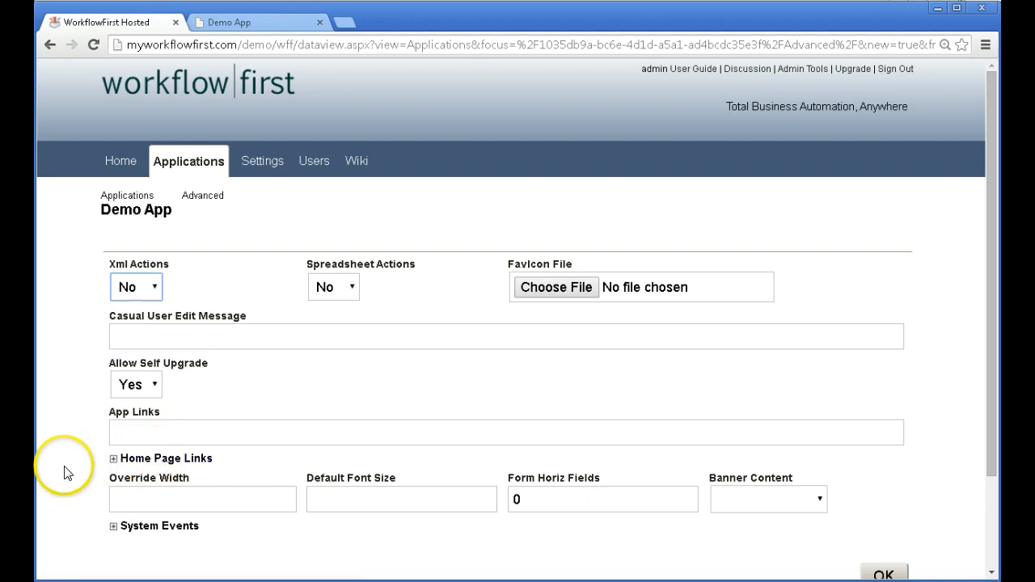
{"action": "left_click", "coordinate": [71, 489]}
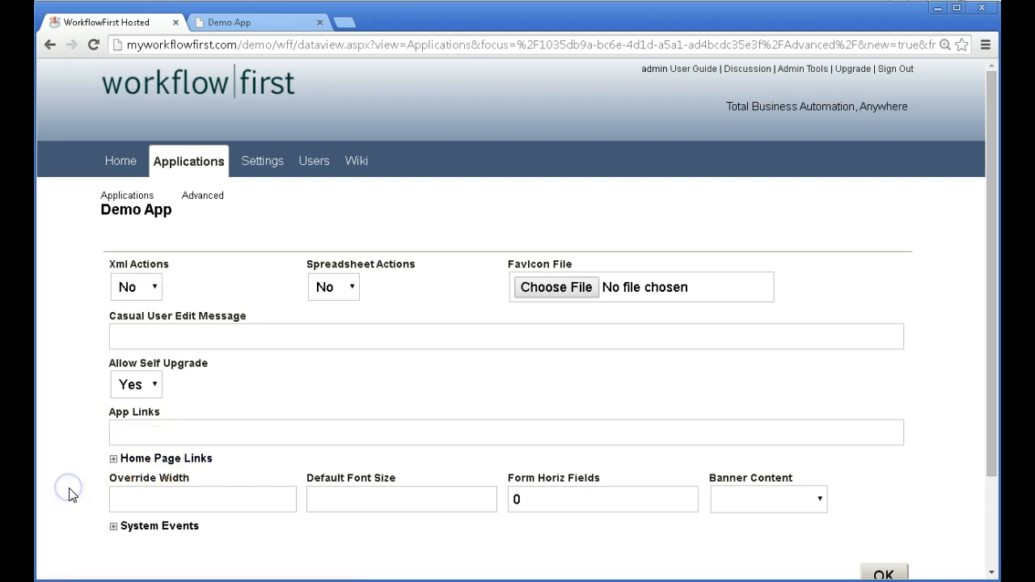
{"action": "scroll", "coordinate": [71, 485], "scroll_direction": "down", "scroll_amount": 1}
{"action": "left_click", "coordinate": [294, 418]}
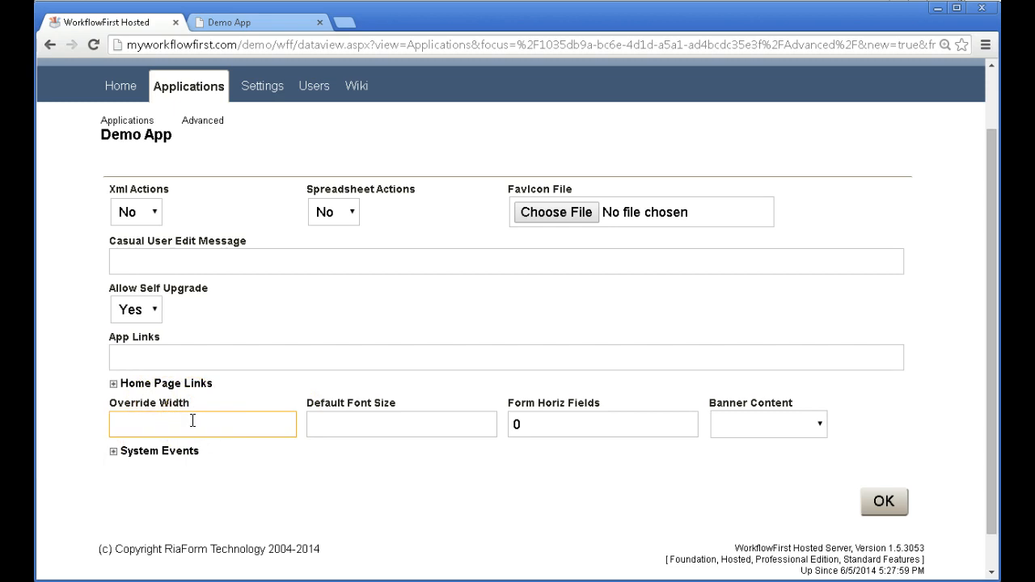
{"action": "left_click", "coordinate": [211, 19]}
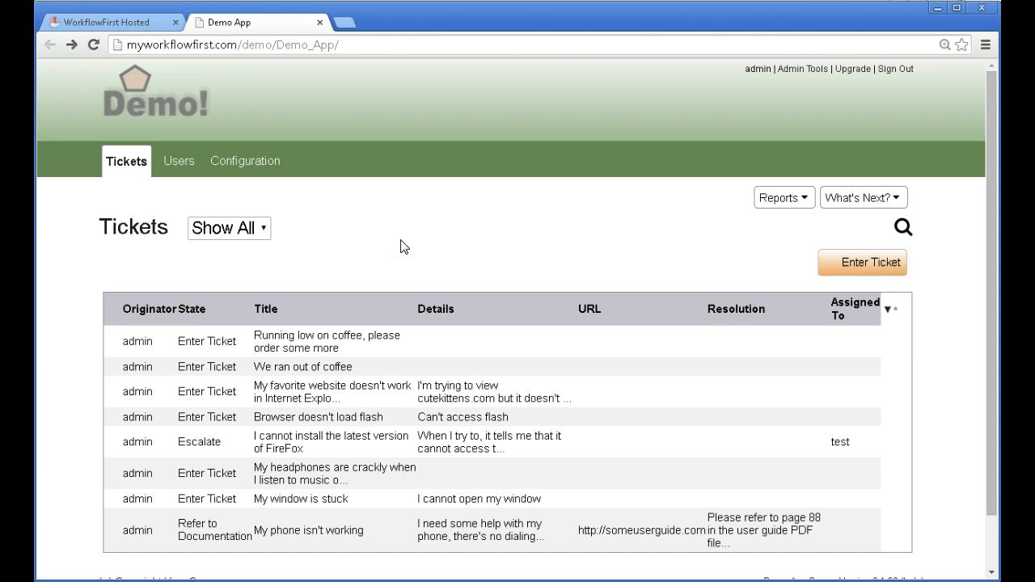
Step: Return to the Advanced record in WorkflowFirst Hosted, set the Default Font Size to 14 and save it
{"action": "left_click", "coordinate": [112, 24]}
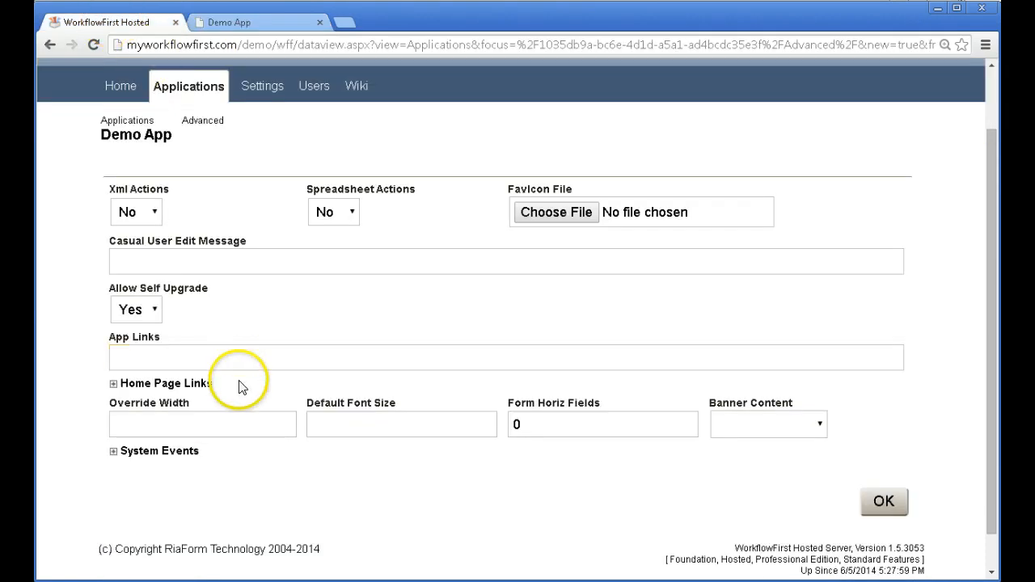
{"action": "left_click", "coordinate": [327, 424]}
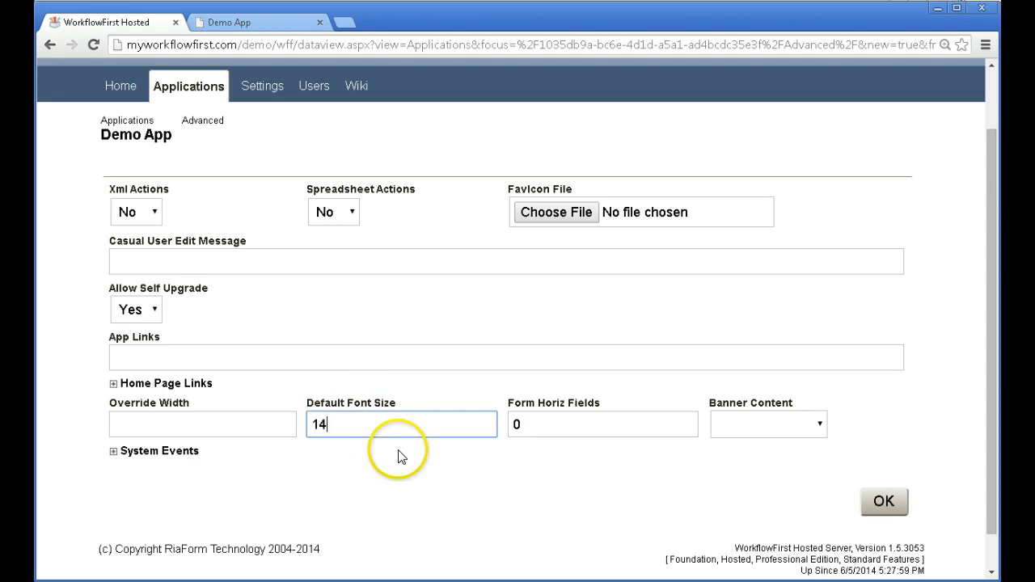
{"action": "left_click", "coordinate": [879, 502]}
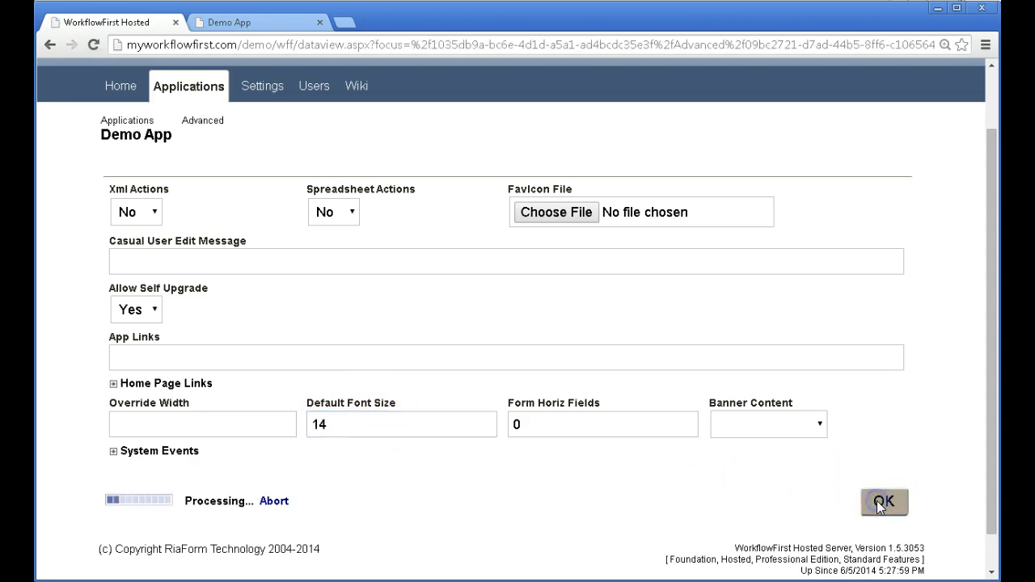
Step: Publish the Demo App with Patch set to Yes and check the enlarged text on the live Tickets page
{"action": "left_click", "coordinate": [858, 198]}
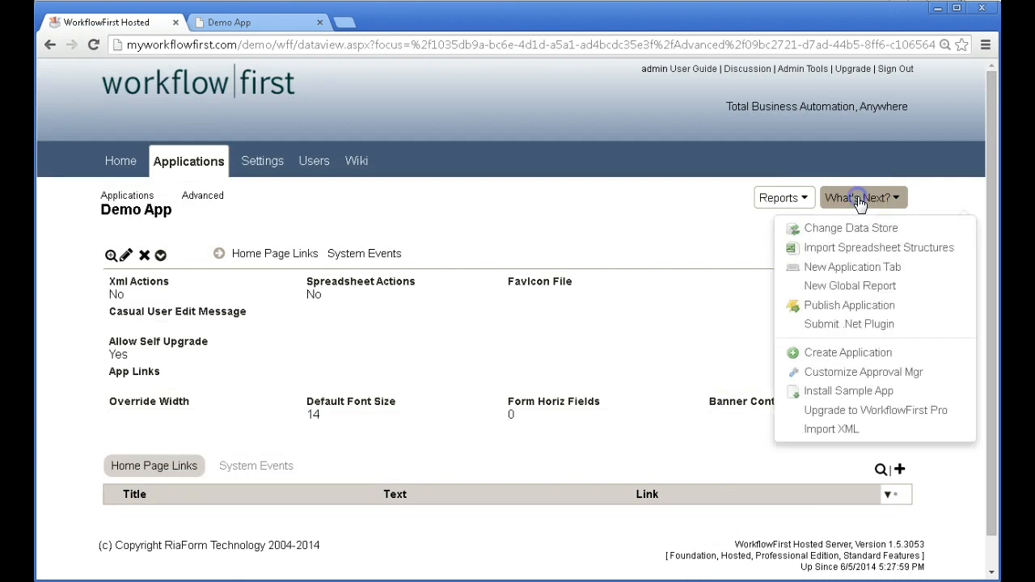
{"action": "left_click", "coordinate": [833, 303]}
{"action": "left_click", "coordinate": [544, 331]}
{"action": "left_click", "coordinate": [541, 349]}
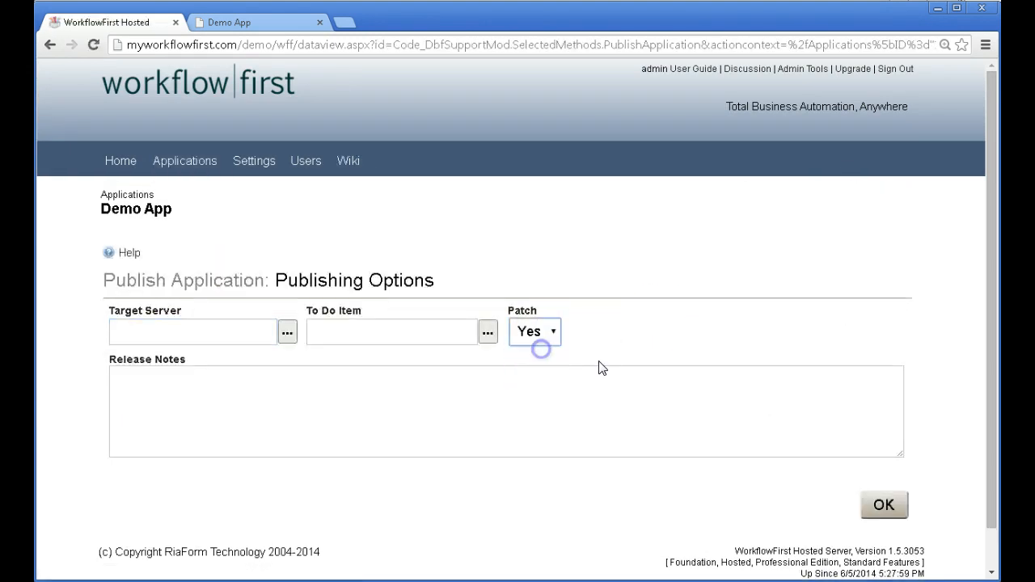
{"action": "left_click", "coordinate": [883, 506]}
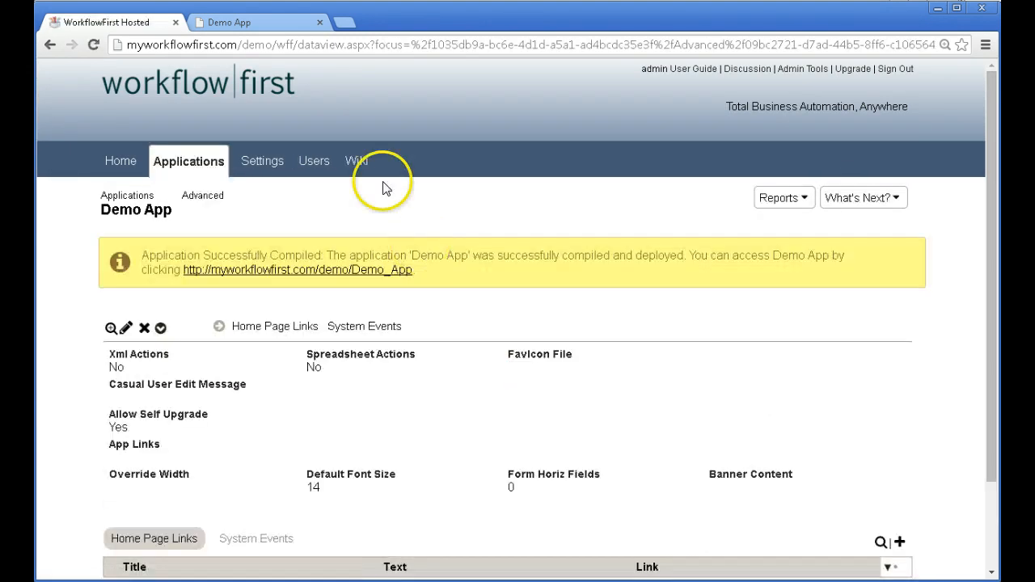
{"action": "left_click", "coordinate": [269, 25]}
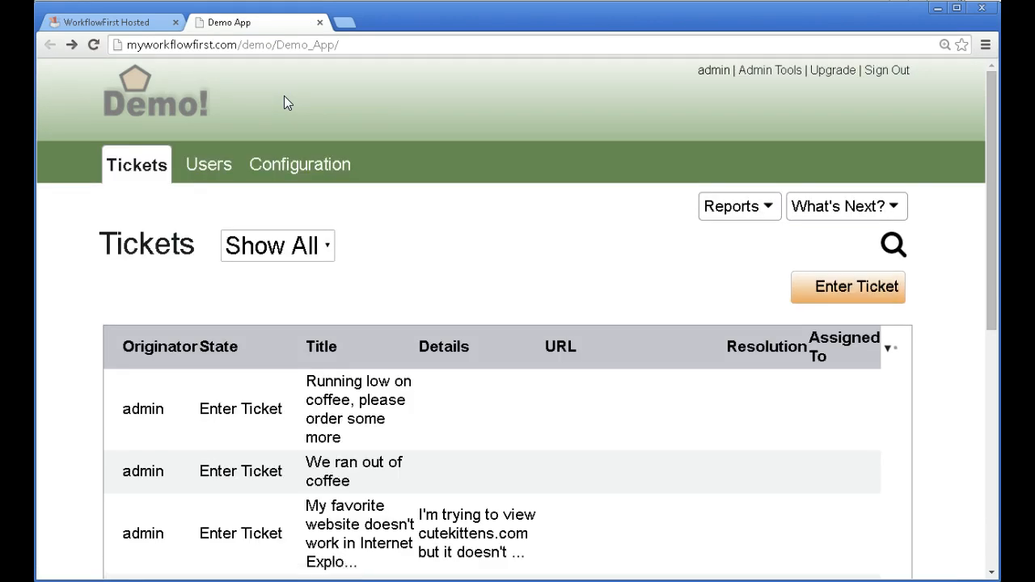
{"action": "left_click", "coordinate": [410, 220]}
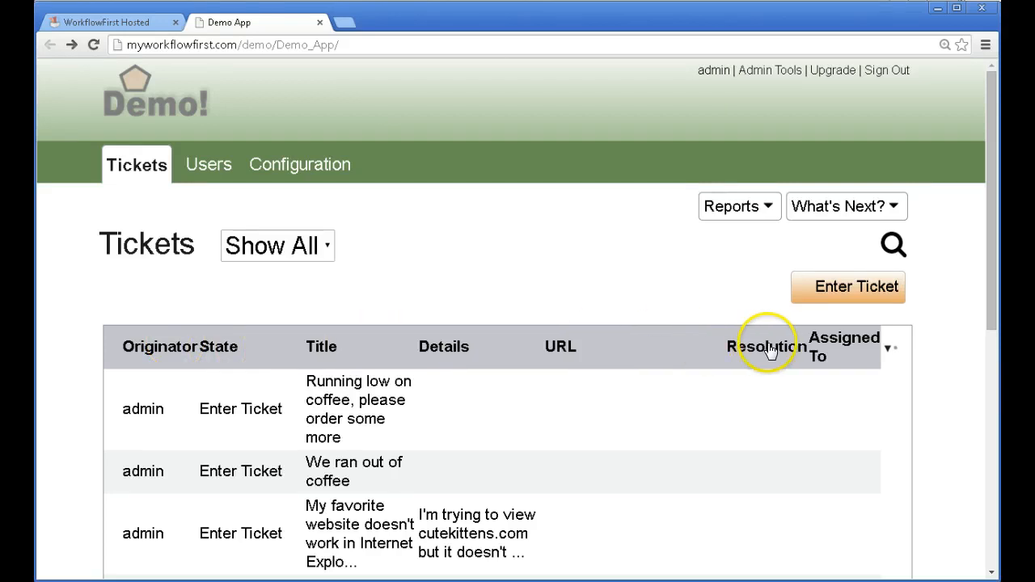
Step: Back in WorkflowFirst Hosted, edit the Demo App's Advanced record, set Default Font Size to 9 and save it
{"action": "left_click", "coordinate": [115, 24]}
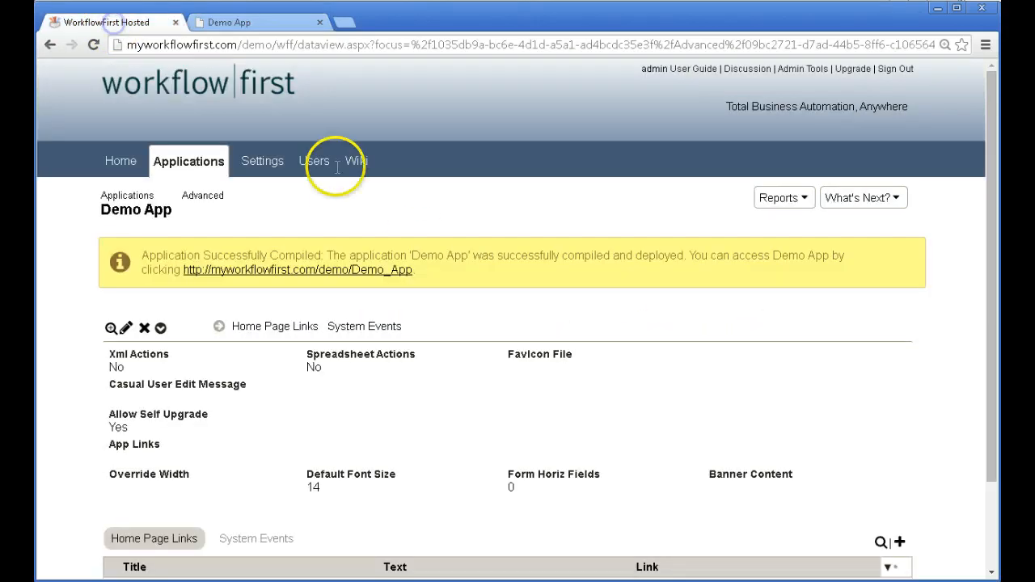
{"action": "left_click", "coordinate": [127, 332]}
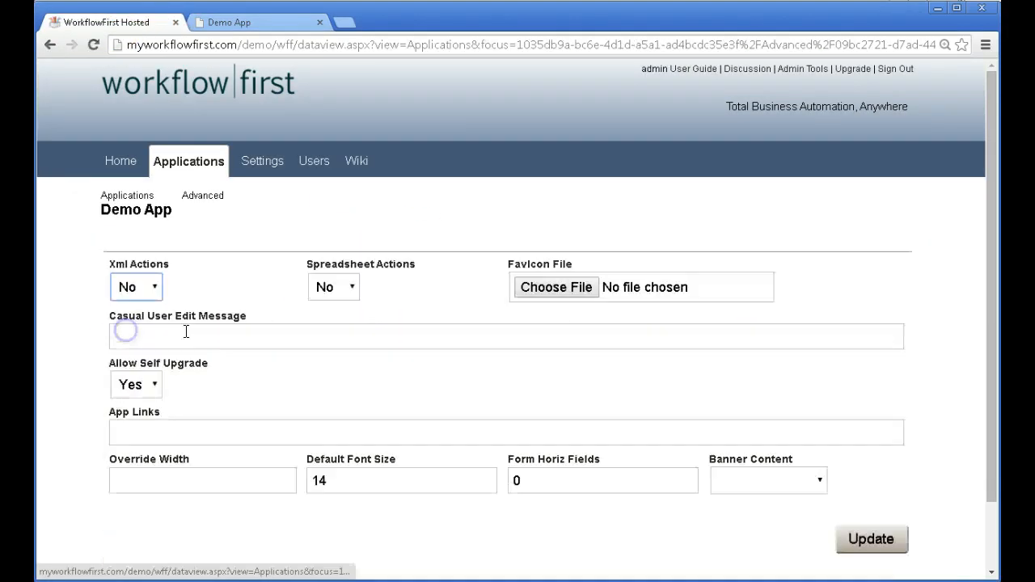
{"action": "left_click_drag", "start_coordinate": [350, 488], "coordinate": [290, 481]}
{"action": "type", "text": "9"}
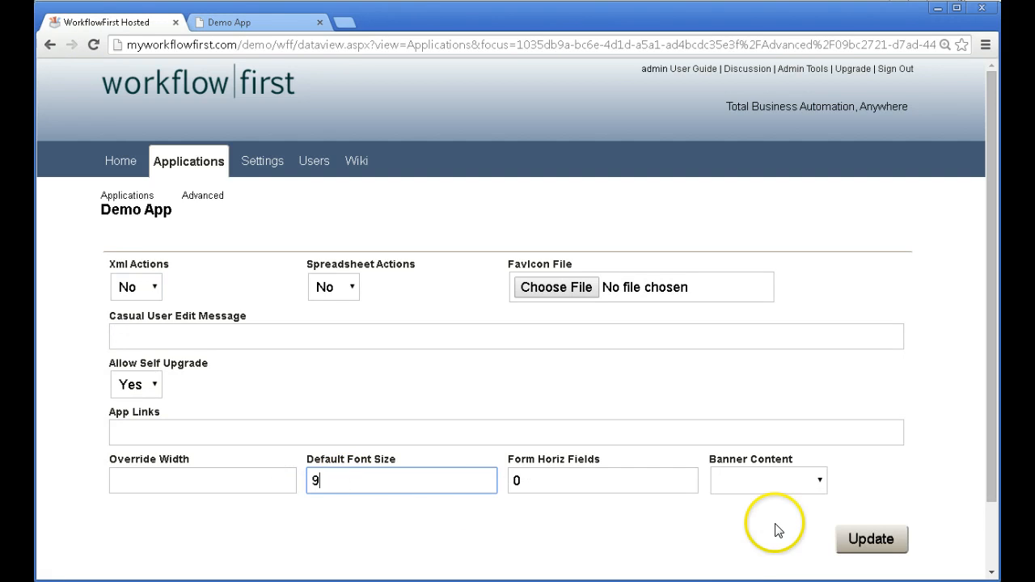
{"action": "left_click", "coordinate": [881, 545]}
Step: Republish the Demo App as a patch and view the live Tickets page at font size 9
{"action": "left_click", "coordinate": [853, 198]}
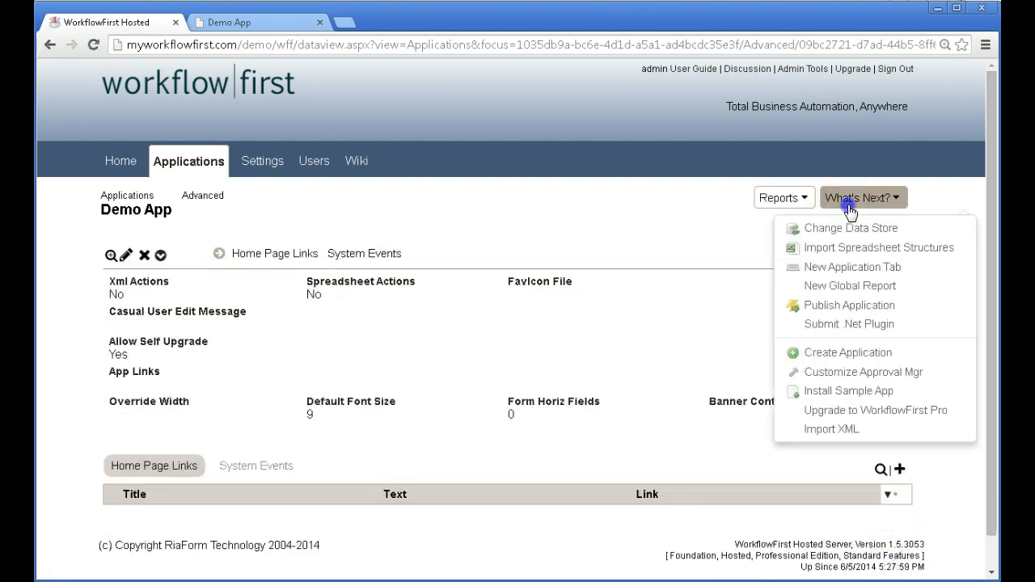
{"action": "left_click", "coordinate": [813, 302]}
{"action": "left_click", "coordinate": [550, 333]}
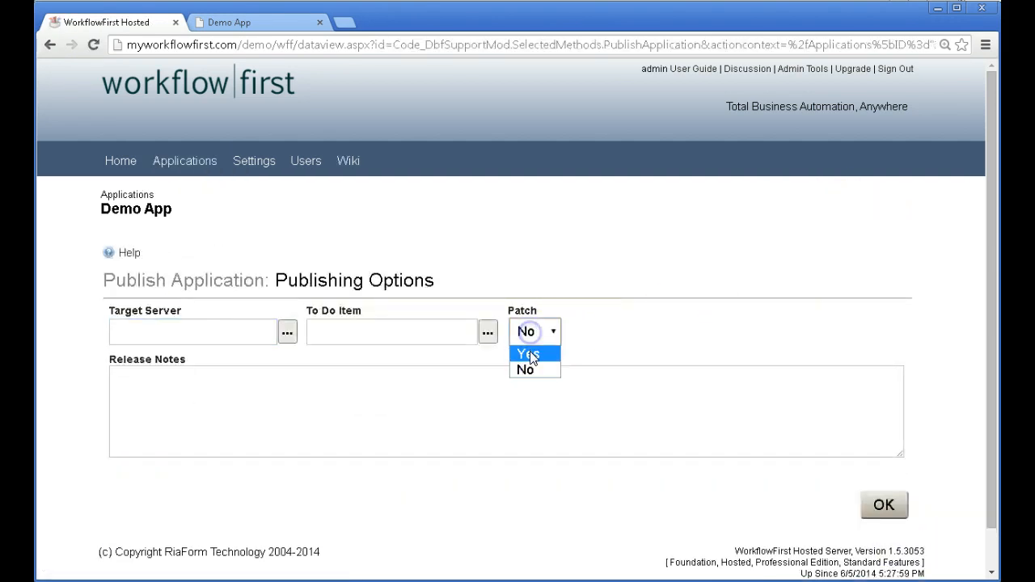
{"action": "left_click", "coordinate": [529, 351]}
{"action": "left_click", "coordinate": [883, 505]}
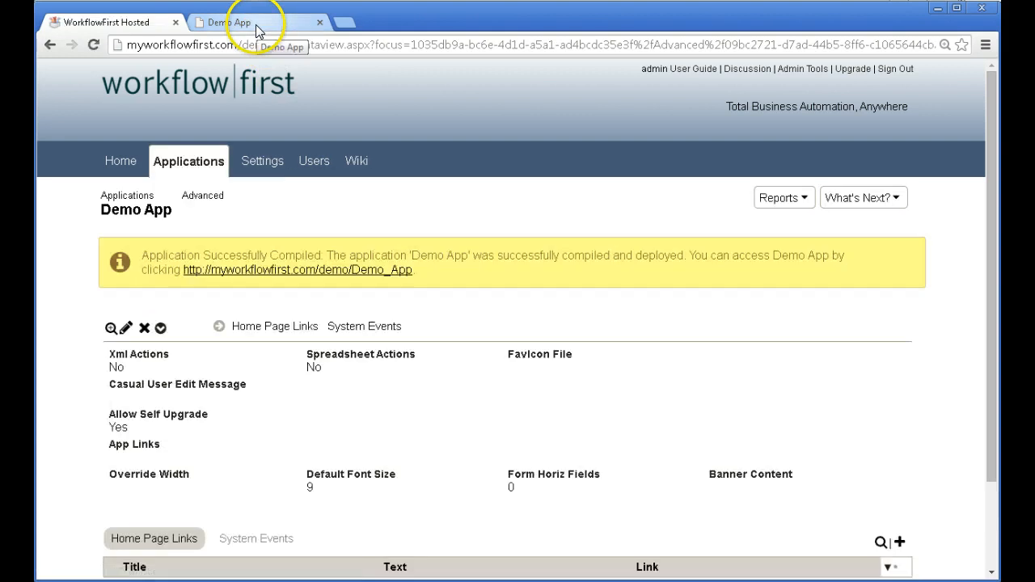
{"action": "left_click", "coordinate": [257, 24]}
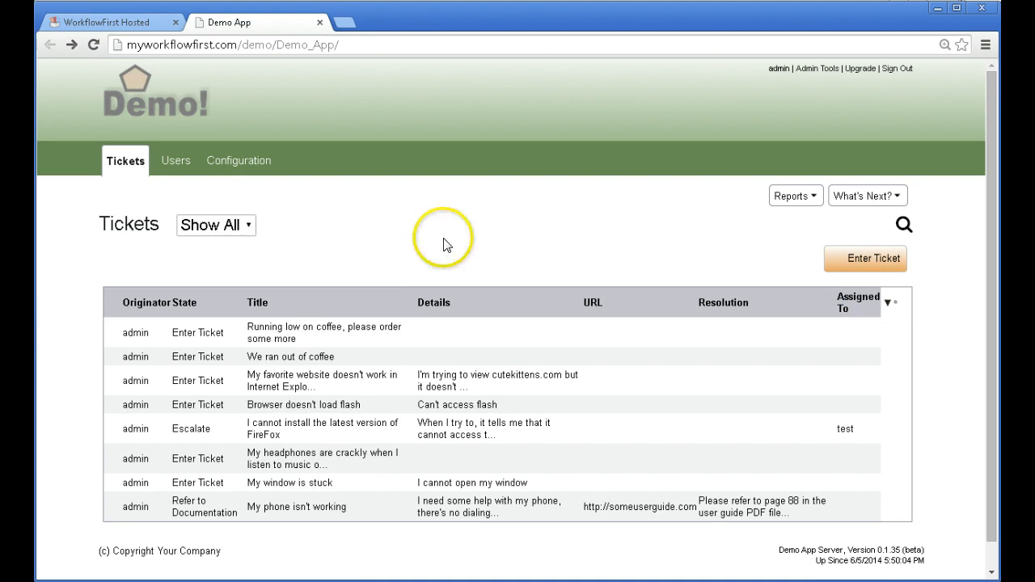
Step: Reopen the Advanced record for editing in WorkflowFirst Hosted, set Default Font Size to 7 and save it
{"action": "left_click", "coordinate": [132, 23]}
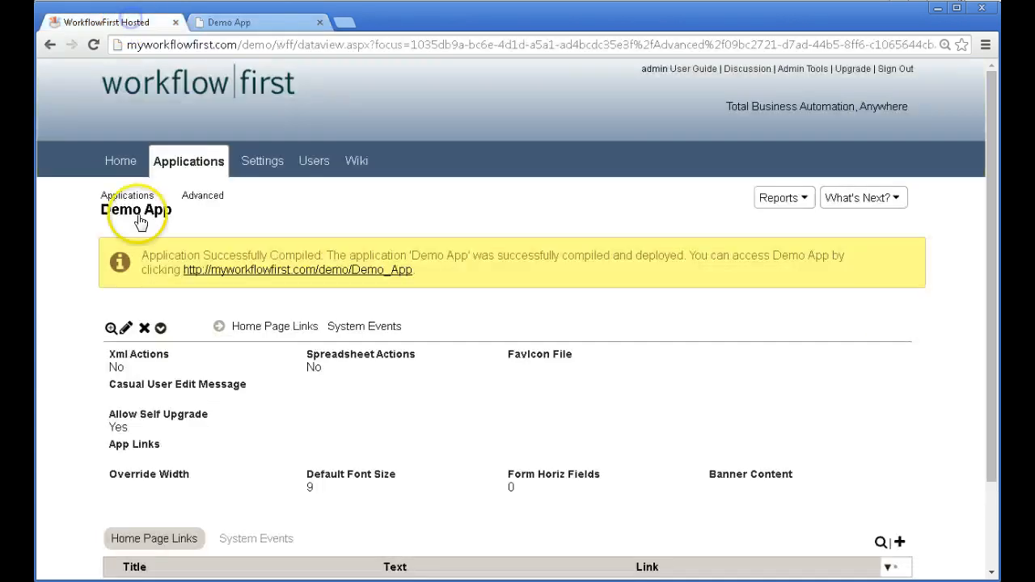
{"action": "left_click", "coordinate": [126, 331]}
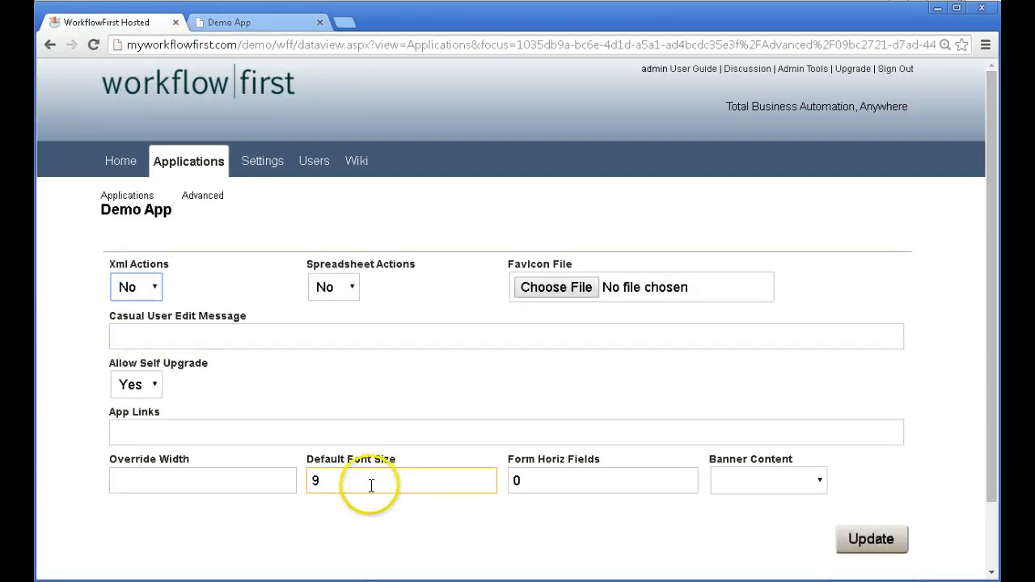
{"action": "left_click_drag", "start_coordinate": [369, 483], "coordinate": [289, 485]}
{"action": "type", "text": "7"}
{"action": "left_click", "coordinate": [870, 539]}
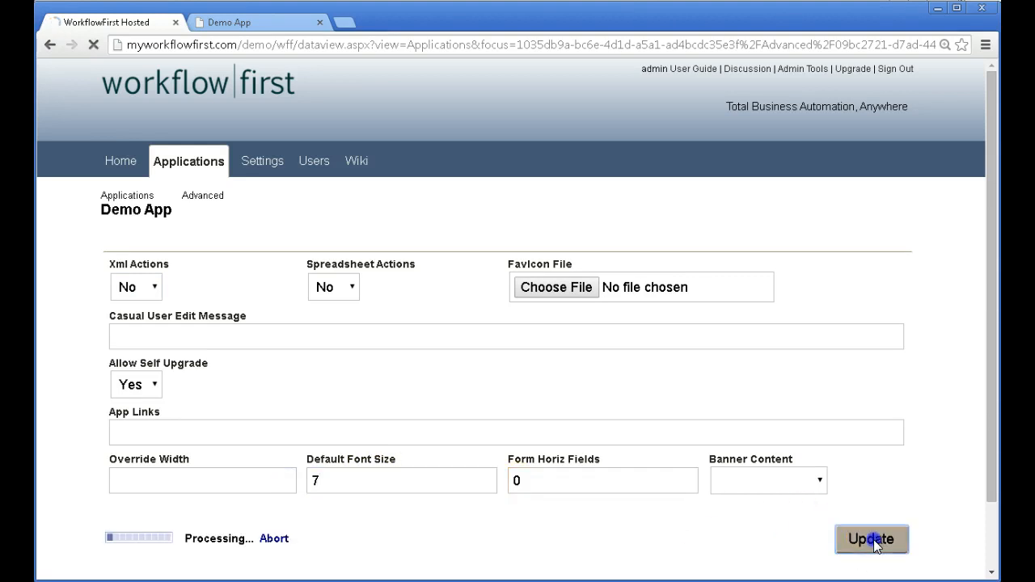
Step: Publish the font size 7 change as a patch and reload the live Demo App to check it
{"action": "left_click", "coordinate": [845, 199]}
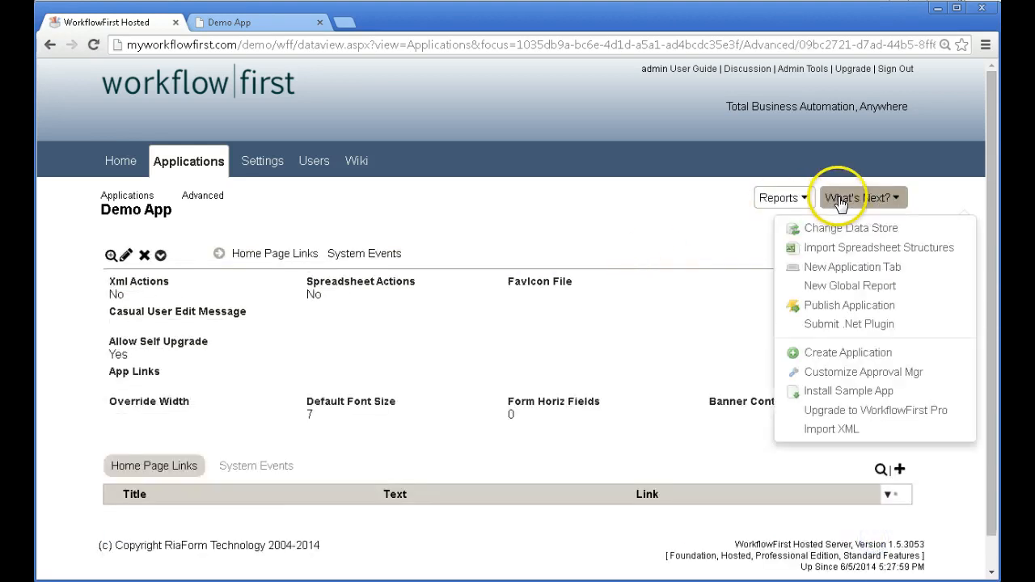
{"action": "left_click", "coordinate": [856, 301]}
{"action": "left_click", "coordinate": [544, 339]}
{"action": "left_click", "coordinate": [532, 350]}
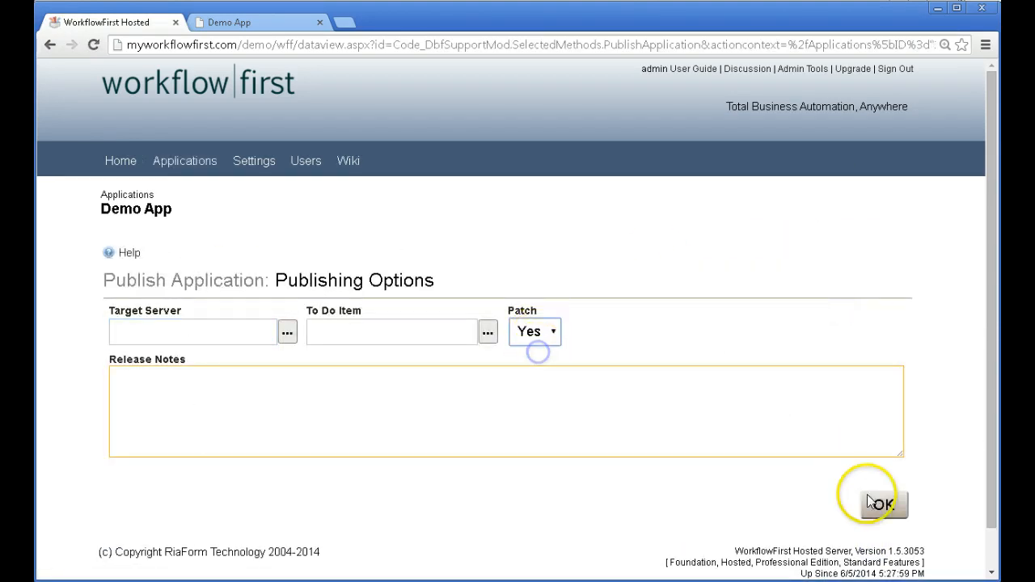
{"action": "left_click", "coordinate": [882, 505]}
{"action": "left_click", "coordinate": [261, 22]}
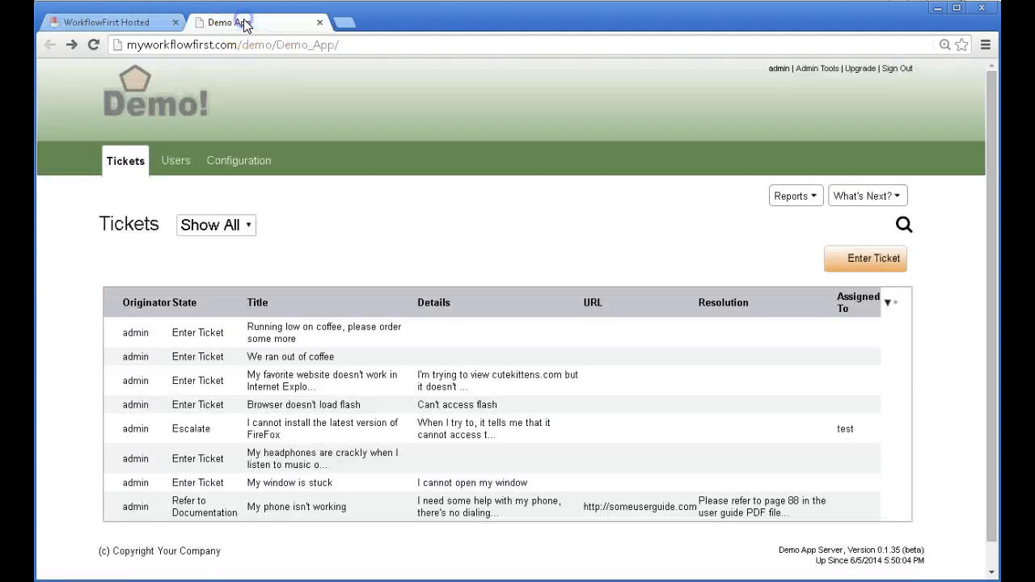
{"action": "key", "text": "F5"}
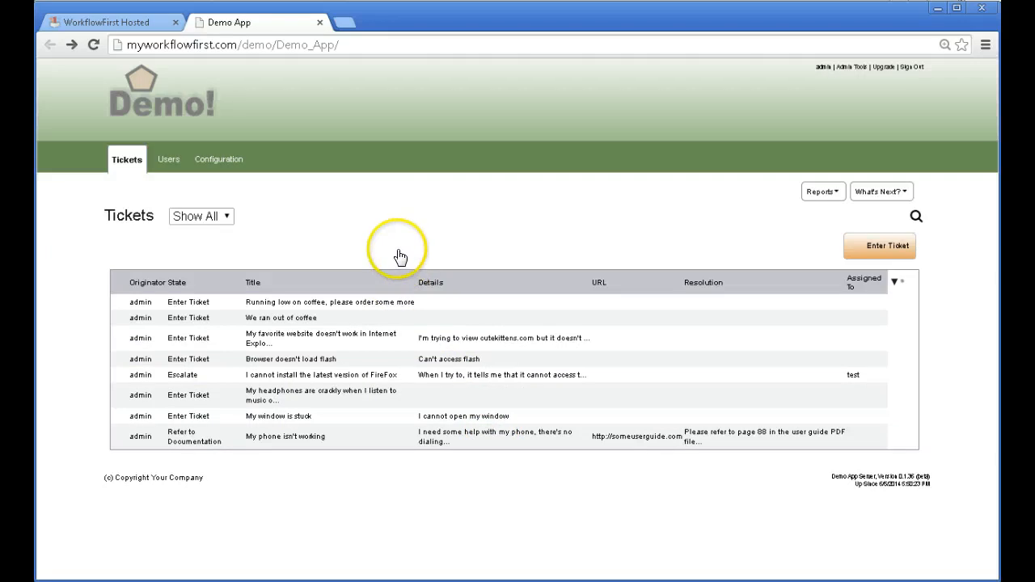
Step: Return to the Advanced record in WorkflowFirst Hosted, open it for editing and clear the Default Font Size value
{"action": "left_click", "coordinate": [116, 24]}
{"action": "left_click", "coordinate": [120, 329]}
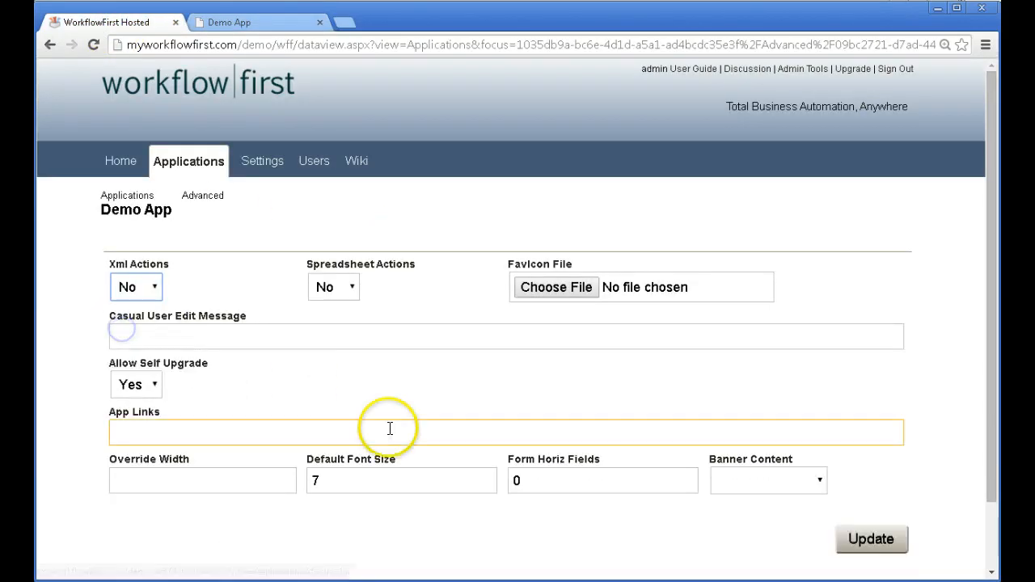
{"action": "left_click", "coordinate": [300, 481]}
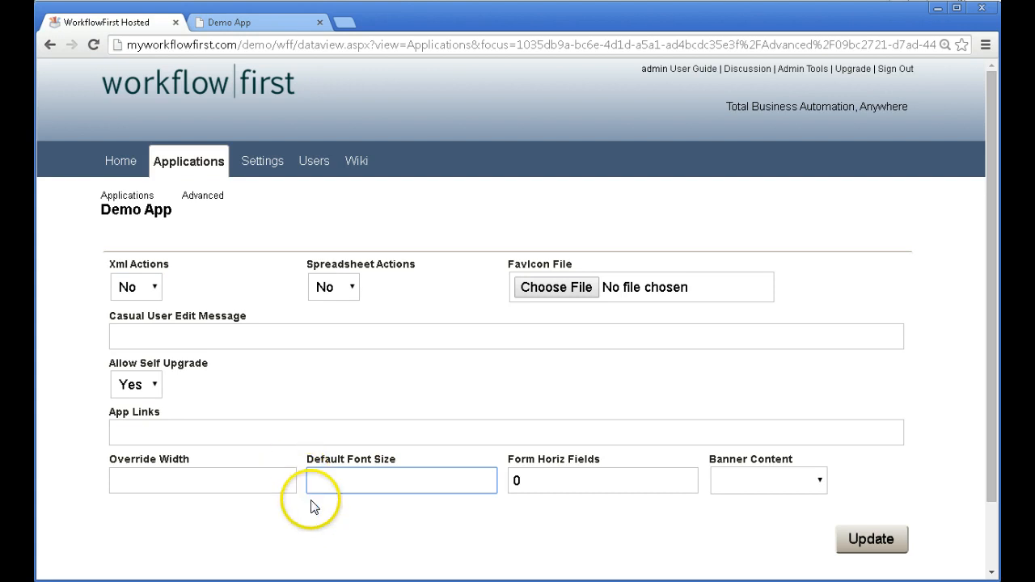
{"action": "left_click", "coordinate": [458, 527]}
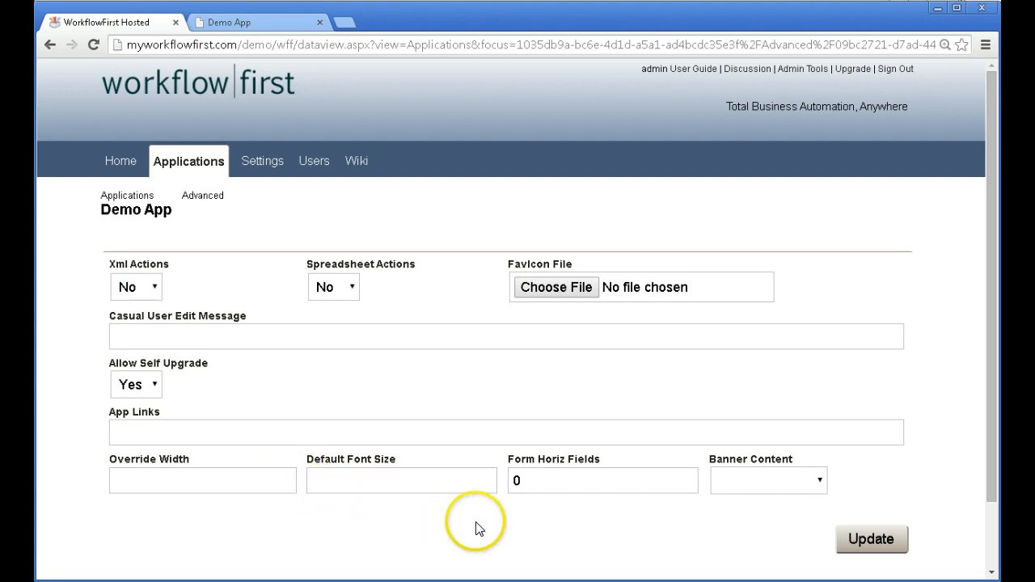
Step: Examine the Form Horiz Fields, Banner Content and App Links options, comparing them with the live app's "We ran out of coffee" ticket
{"action": "left_click", "coordinate": [566, 480]}
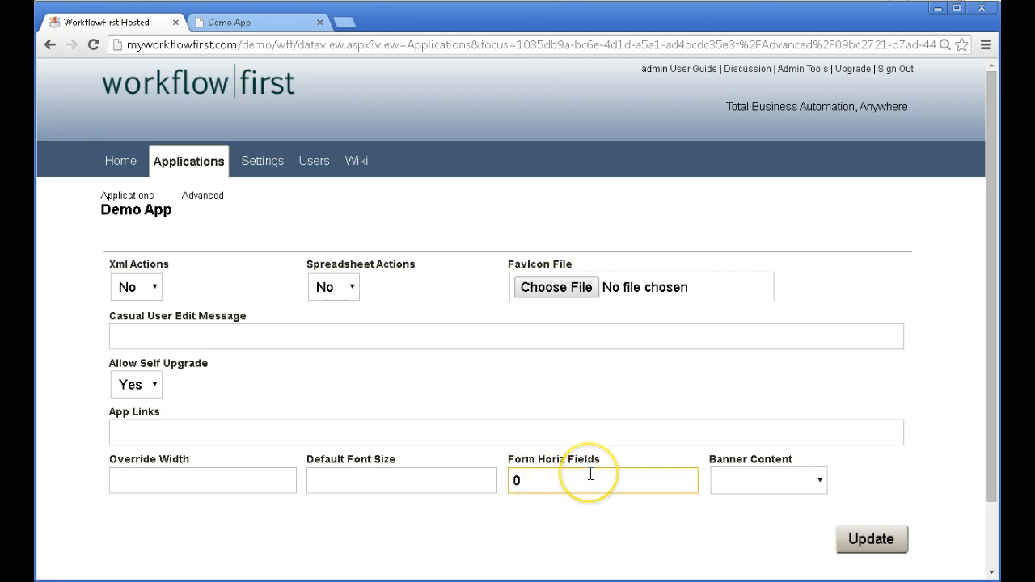
{"action": "left_click", "coordinate": [594, 485]}
{"action": "left_click", "coordinate": [226, 22]}
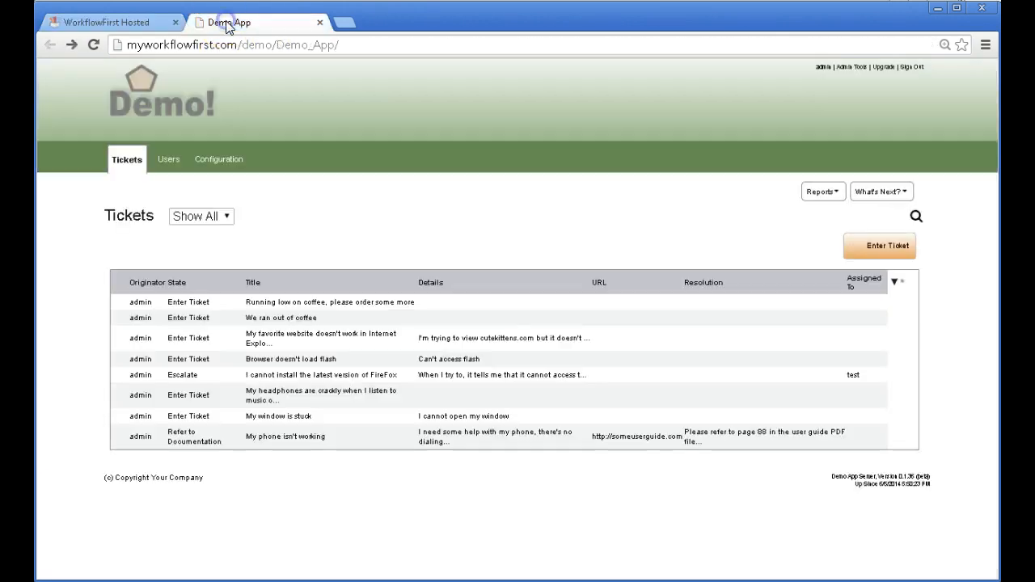
{"action": "left_click", "coordinate": [317, 317]}
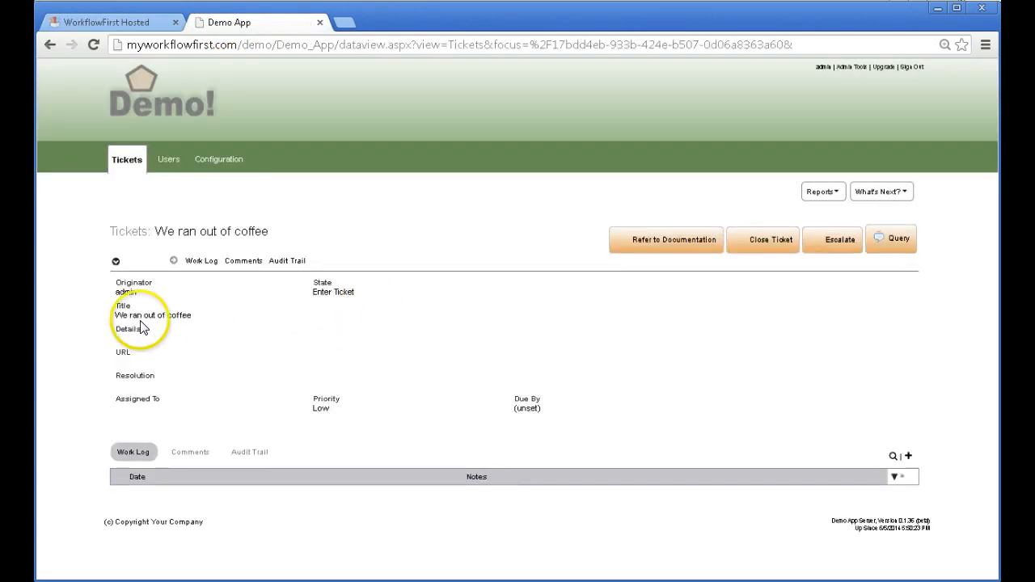
{"action": "left_click", "coordinate": [114, 25]}
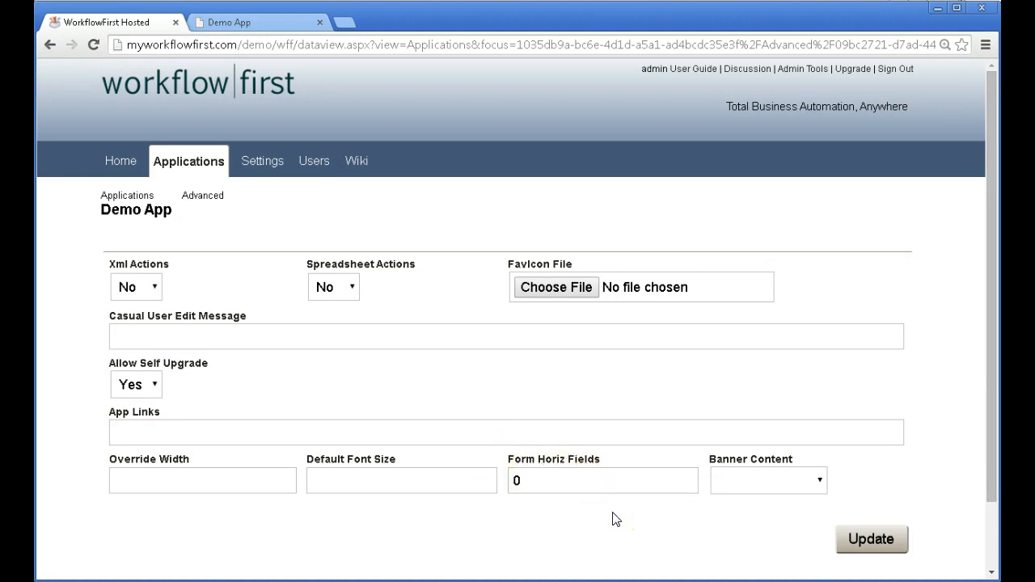
{"action": "left_click", "coordinate": [789, 485]}
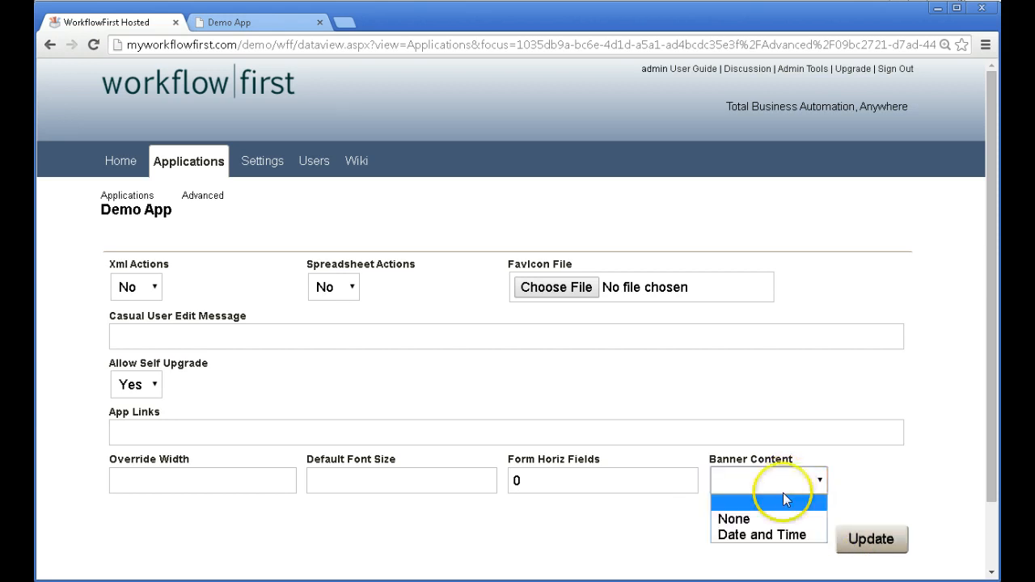
{"action": "left_click", "coordinate": [667, 541]}
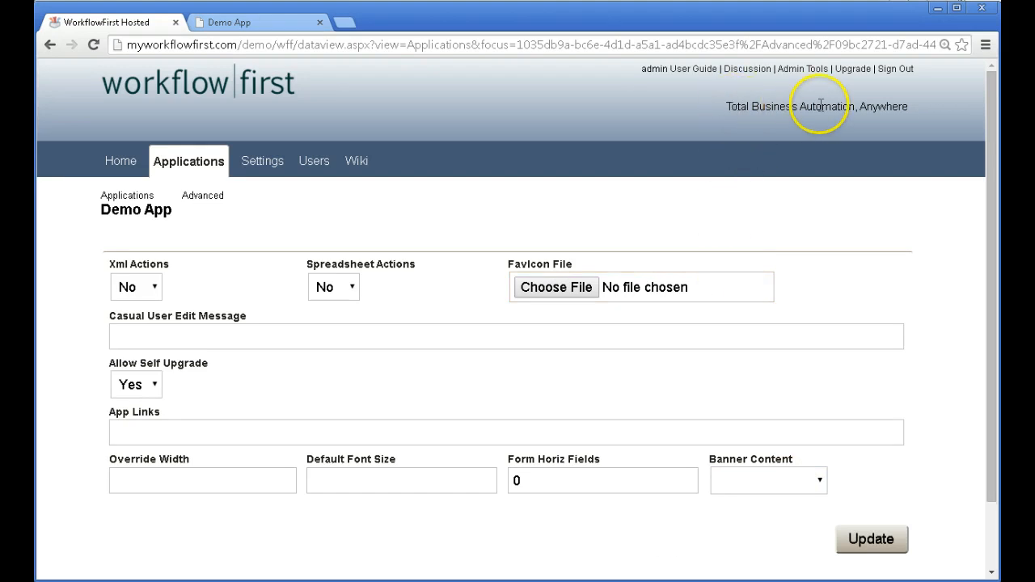
{"action": "left_click", "coordinate": [279, 26]}
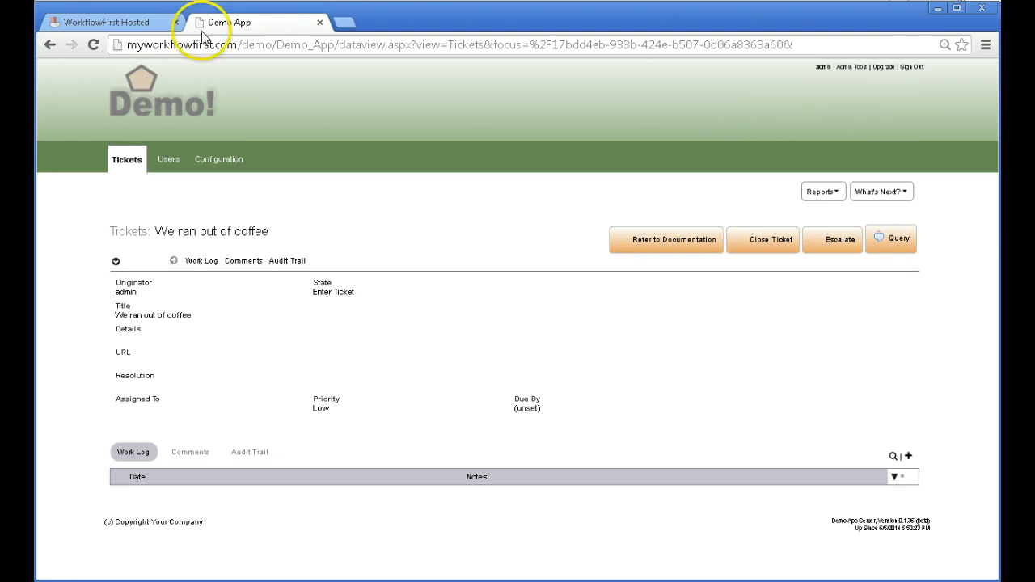
{"action": "left_click", "coordinate": [114, 28]}
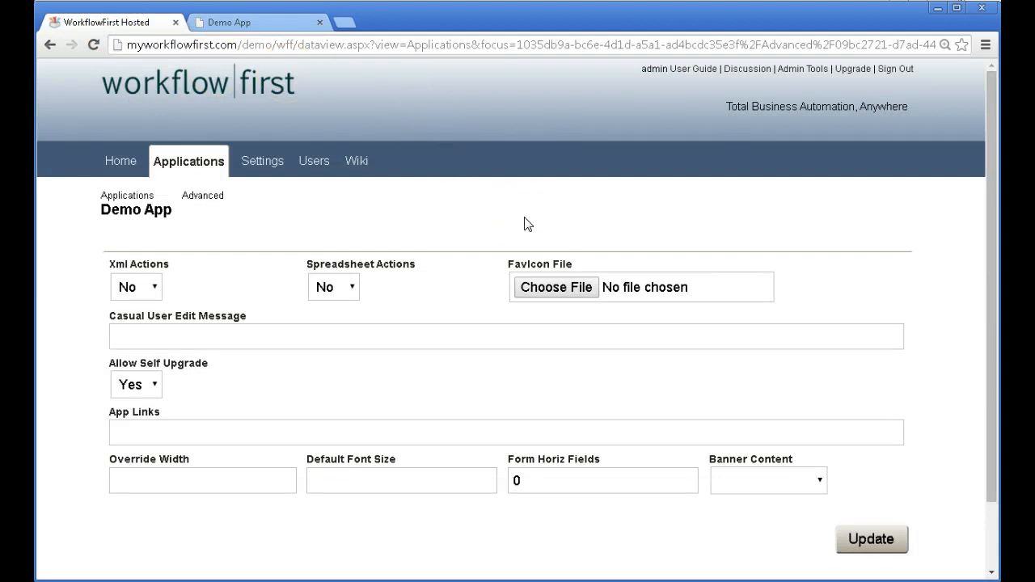
{"action": "left_click", "coordinate": [768, 482]}
{"action": "left_click", "coordinate": [732, 502]}
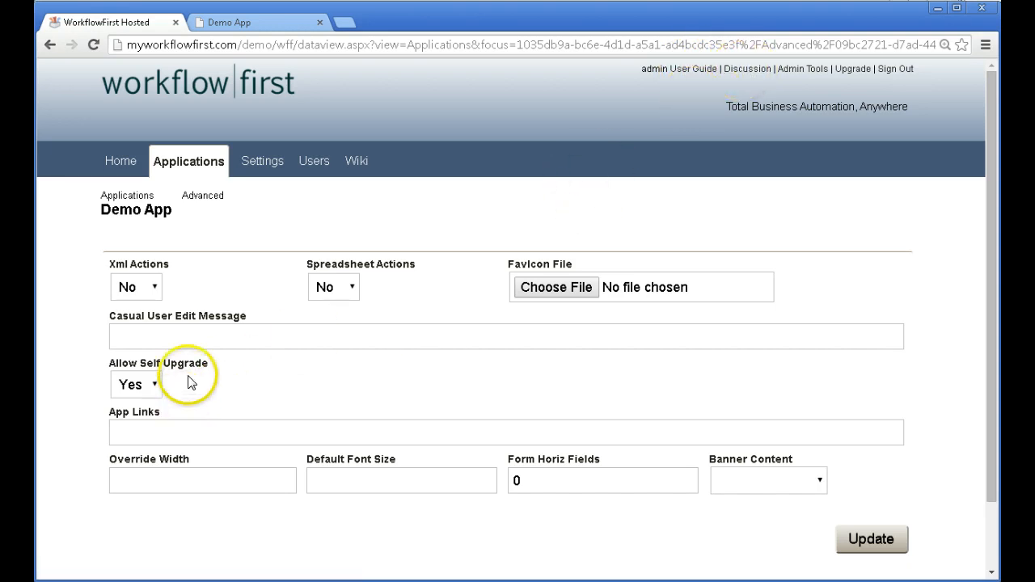
{"action": "left_click", "coordinate": [155, 429]}
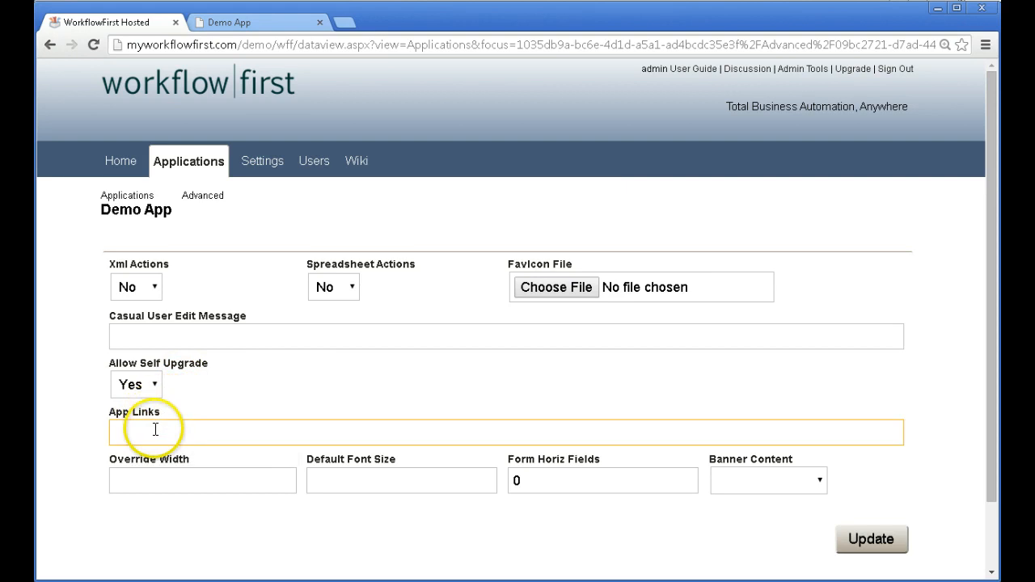
{"action": "left_click", "coordinate": [240, 24]}
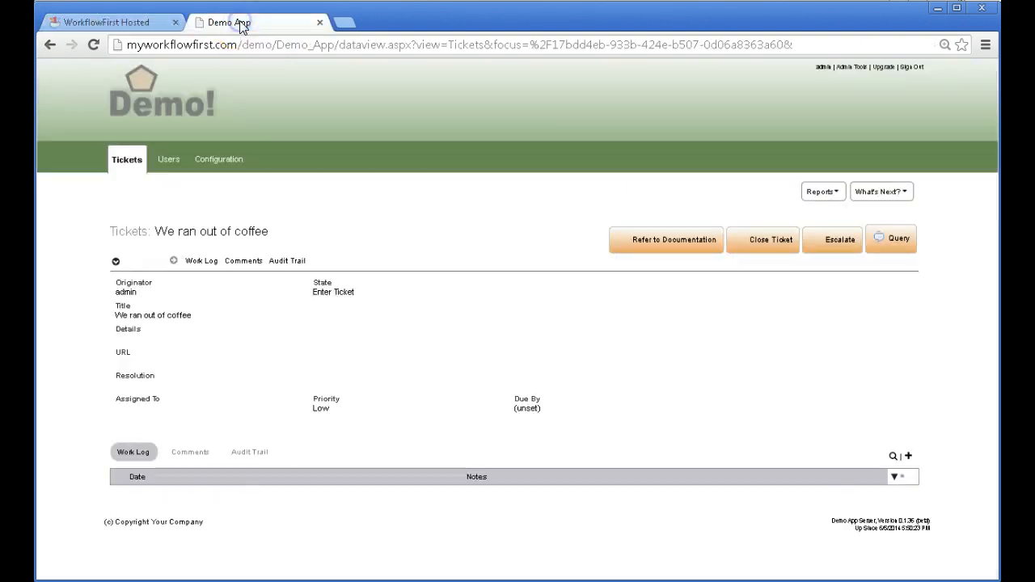
{"action": "left_click", "coordinate": [126, 25]}
Step: Save the Advanced record with its cleared Default Font Size and publish Demo App as a patch
{"action": "left_click", "coordinate": [843, 539]}
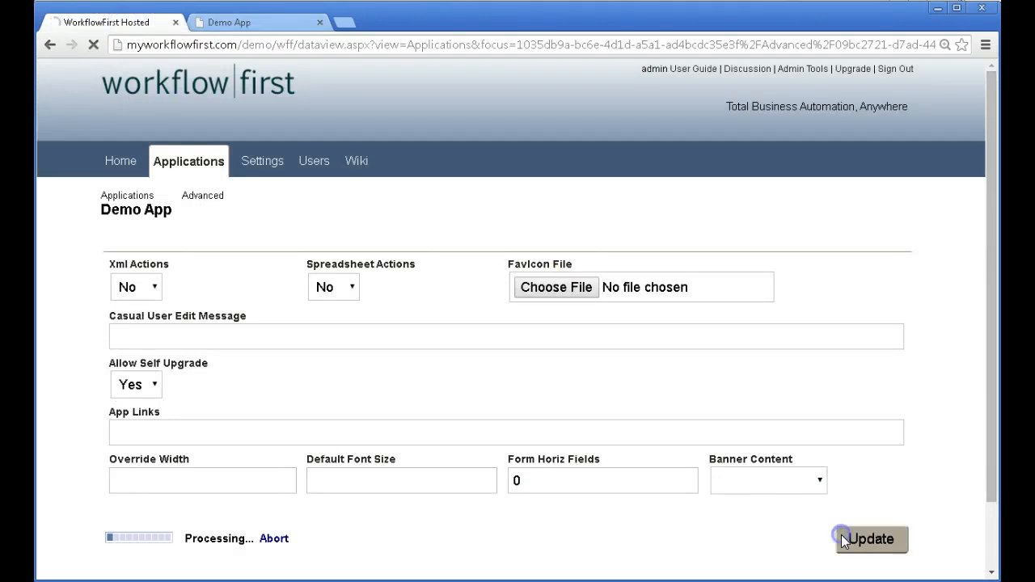
{"action": "left_click", "coordinate": [849, 203]}
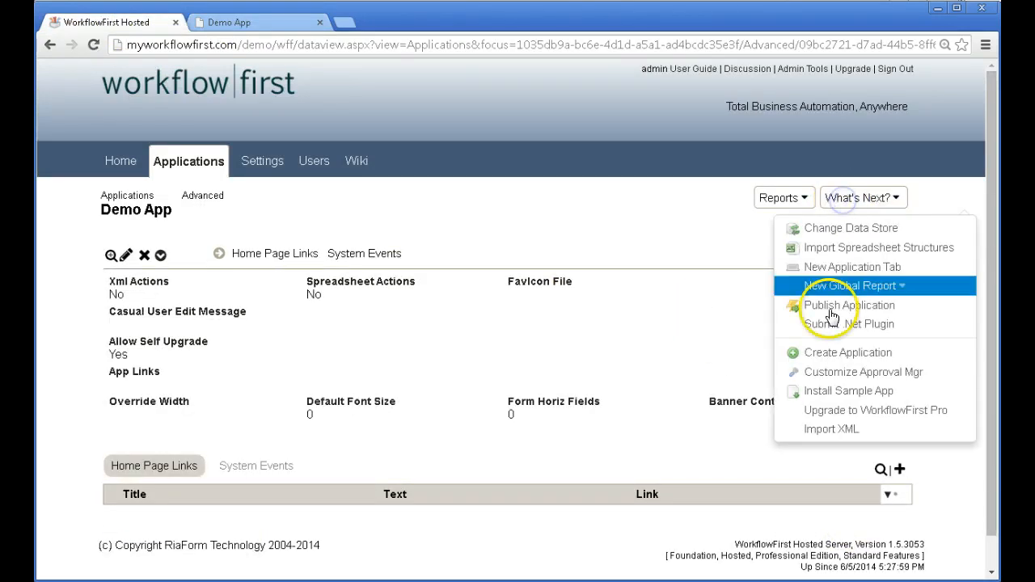
{"action": "left_click", "coordinate": [833, 303]}
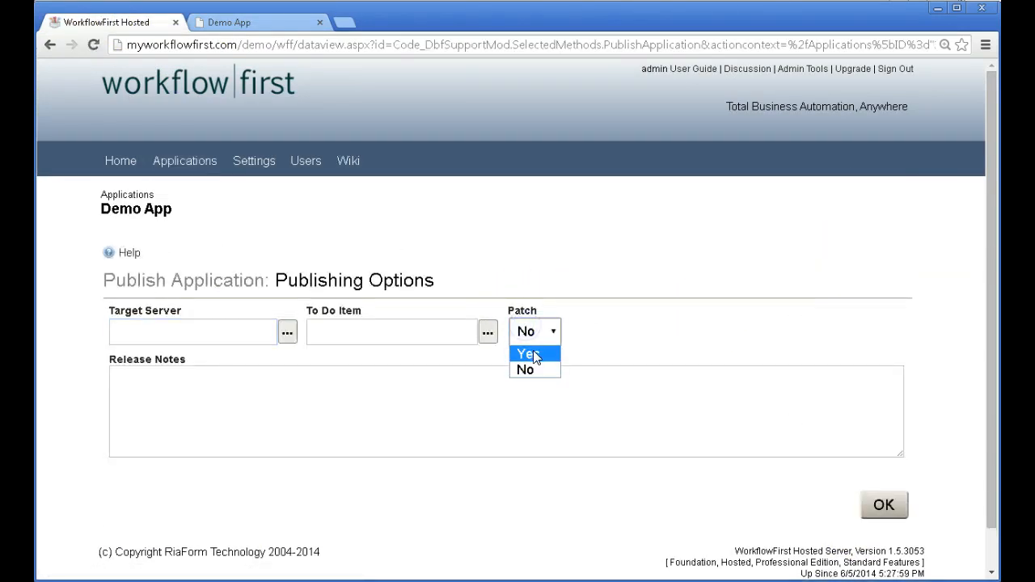
{"action": "left_click", "coordinate": [528, 354]}
{"action": "left_click", "coordinate": [893, 504]}
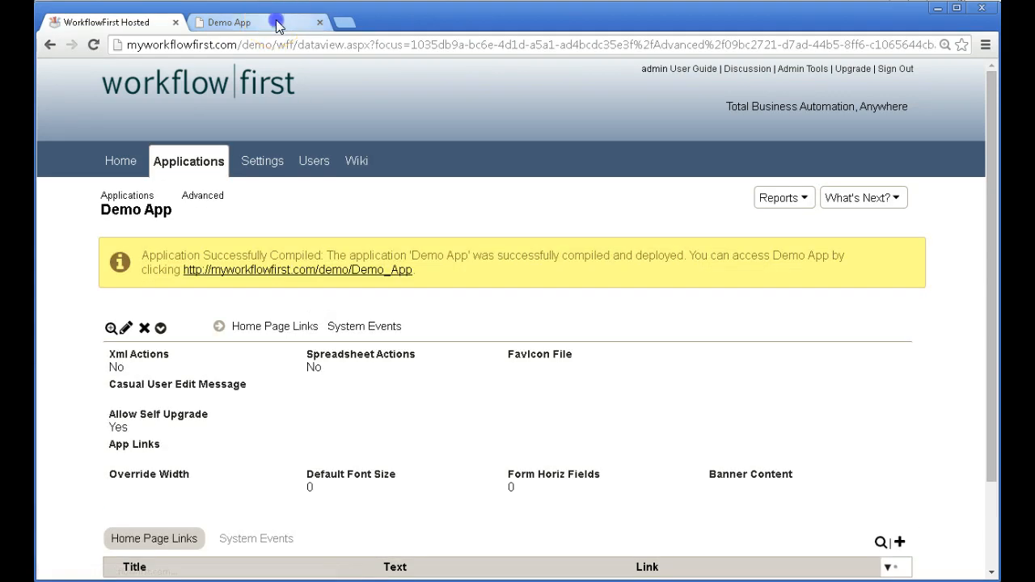
Step: Switch to the live Demo App and reload the "We ran out of coffee" ticket to check its font size
{"action": "left_click", "coordinate": [275, 23]}
{"action": "key", "text": "F5"}
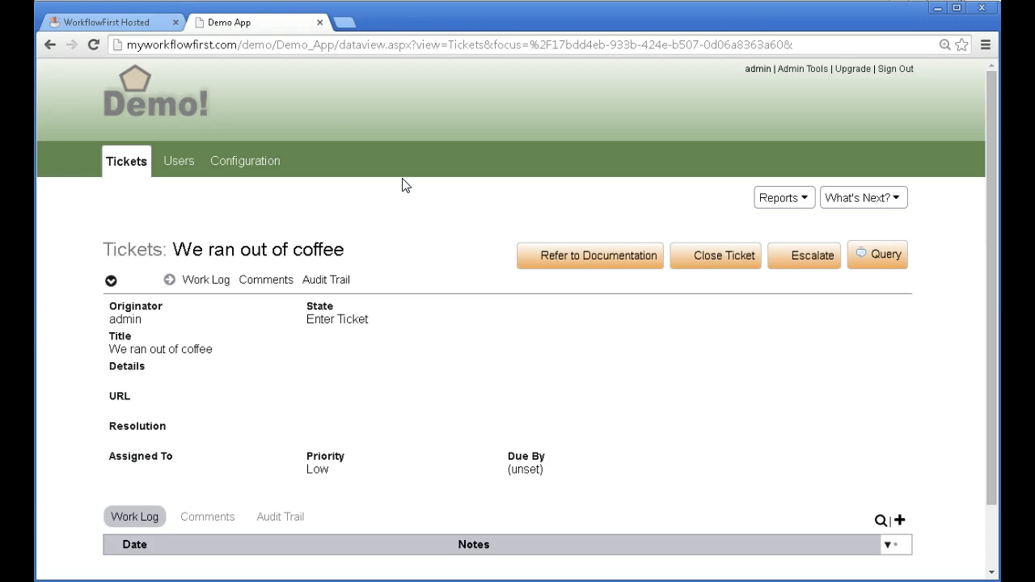
{"action": "left_click", "coordinate": [364, 163]}
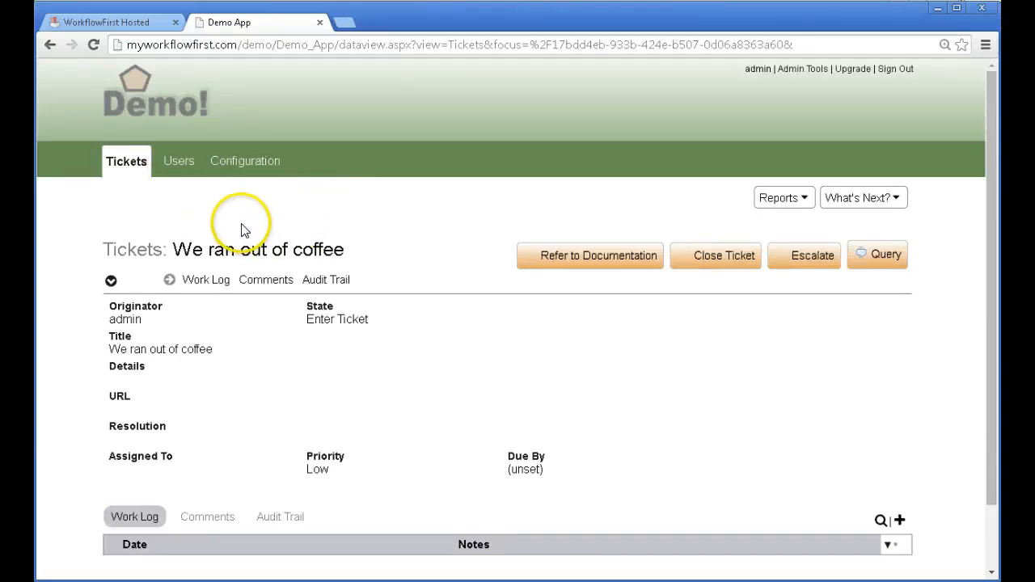
Step: Return to WorkflowFirst Hosted and open the StandingData (Configuration) application tab of Demo App
{"action": "left_click", "coordinate": [117, 24]}
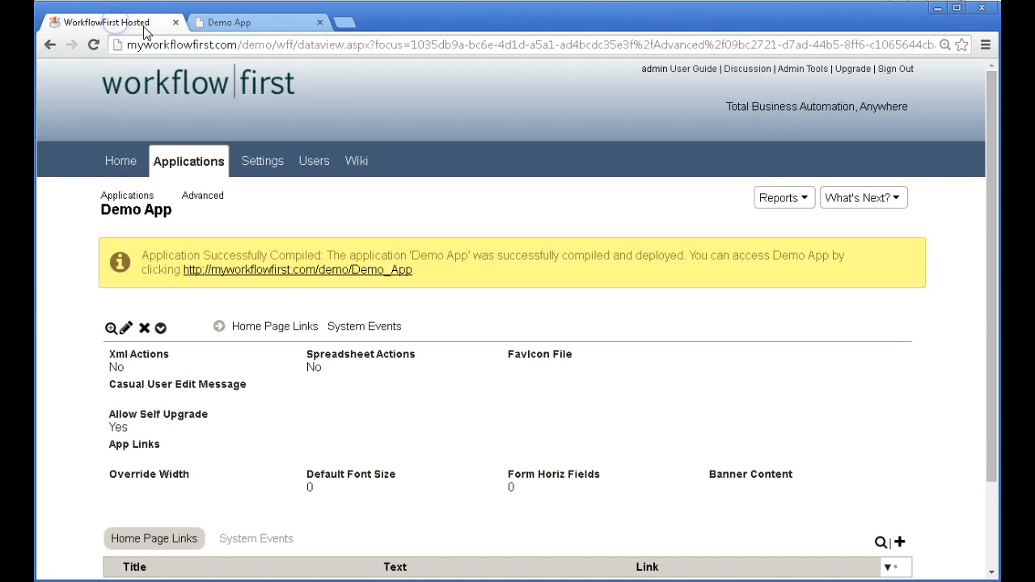
{"action": "left_click", "coordinate": [172, 212]}
{"action": "scroll", "coordinate": [81, 409], "scroll_direction": "down", "scroll_amount": 1}
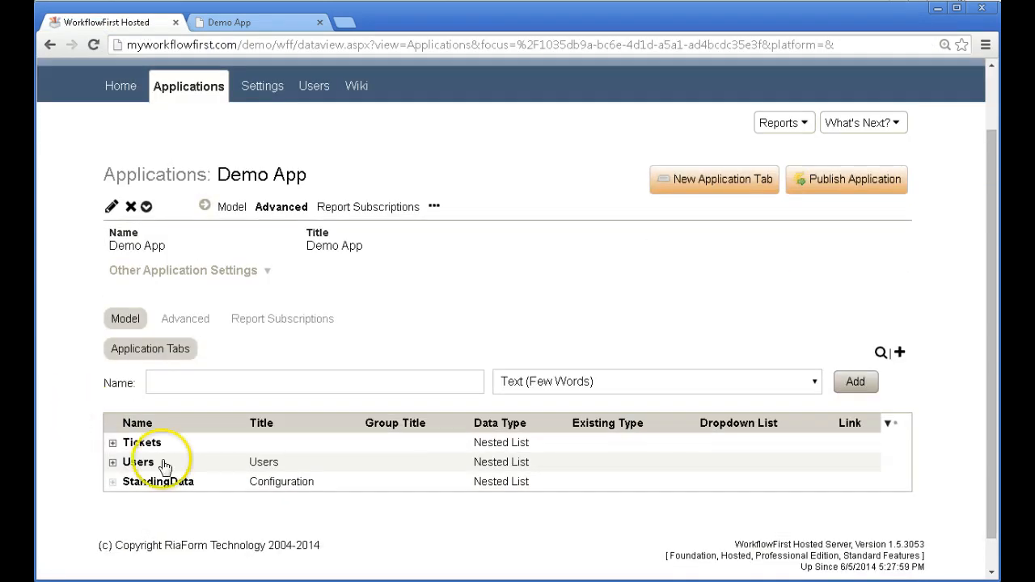
{"action": "left_click", "coordinate": [230, 486]}
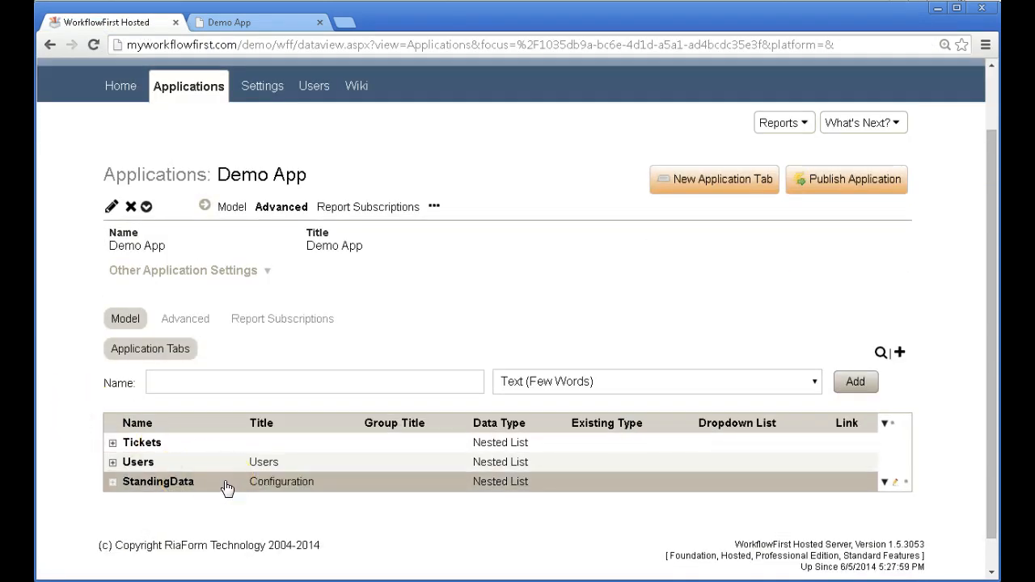
{"action": "left_click", "coordinate": [330, 481]}
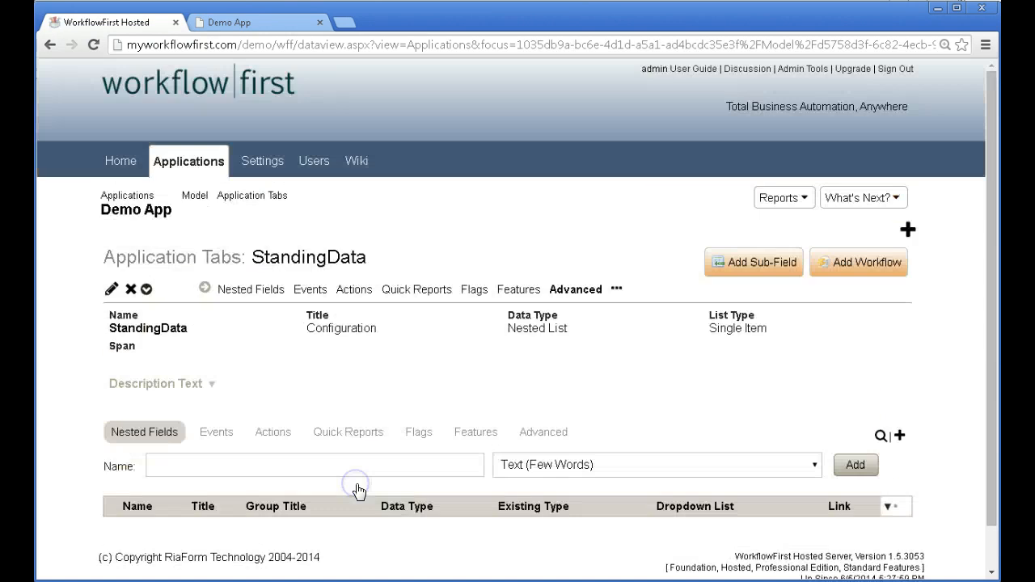
{"action": "left_click", "coordinate": [186, 469]}
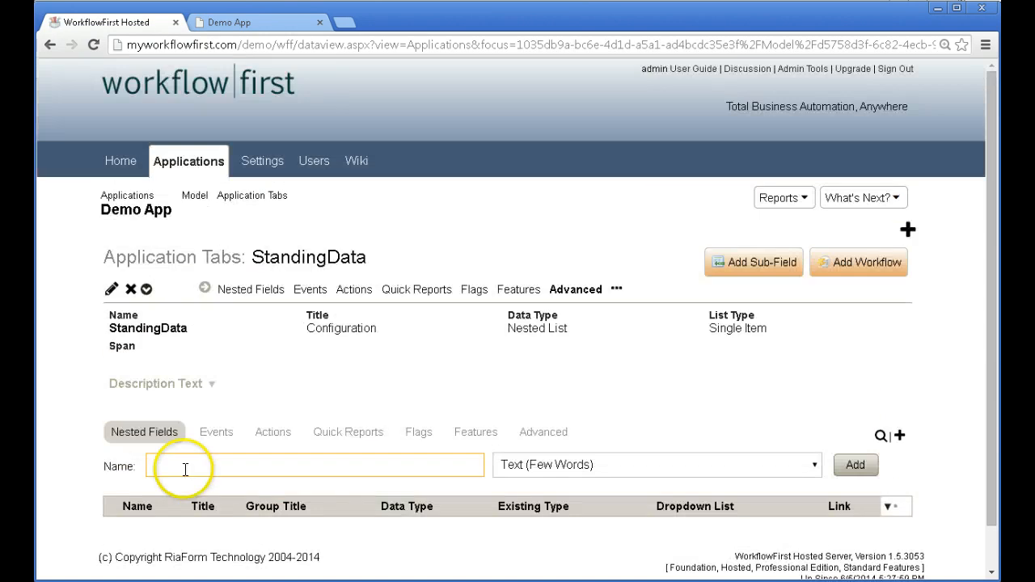
Step: Add the Admin Only flag to the StandingData application tab
{"action": "left_click", "coordinate": [419, 434]}
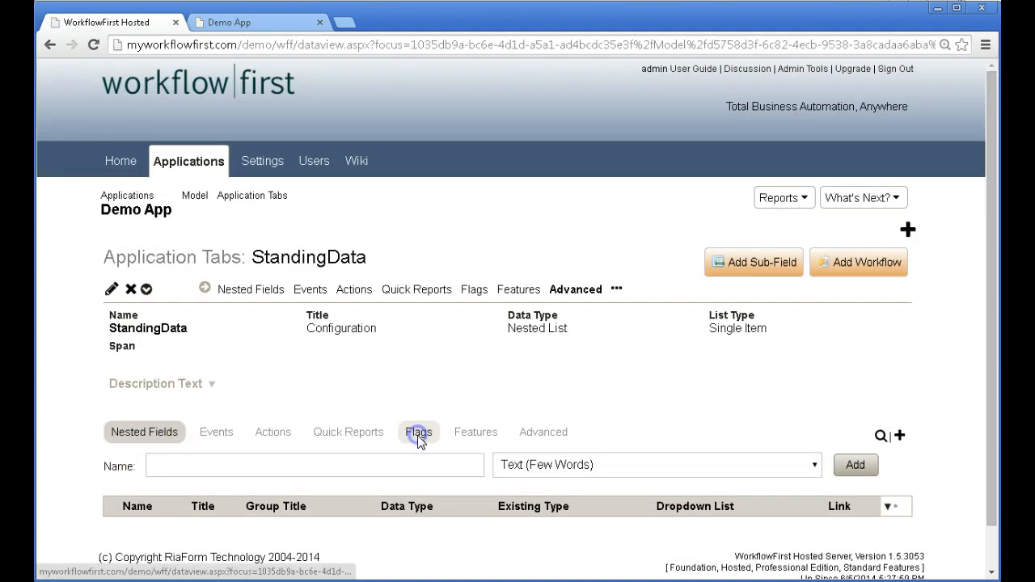
{"action": "left_click", "coordinate": [301, 427]}
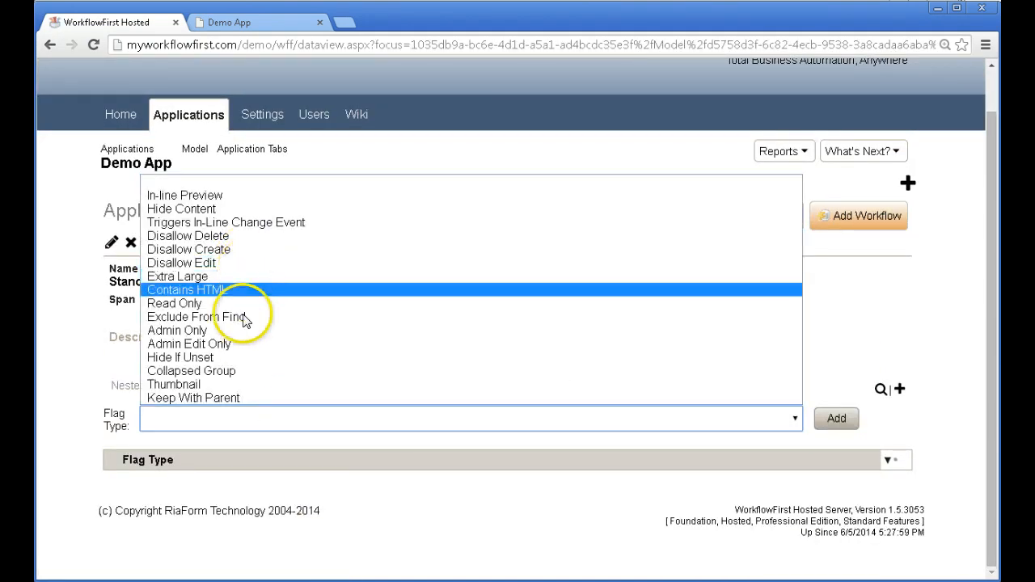
{"action": "left_click", "coordinate": [837, 418]}
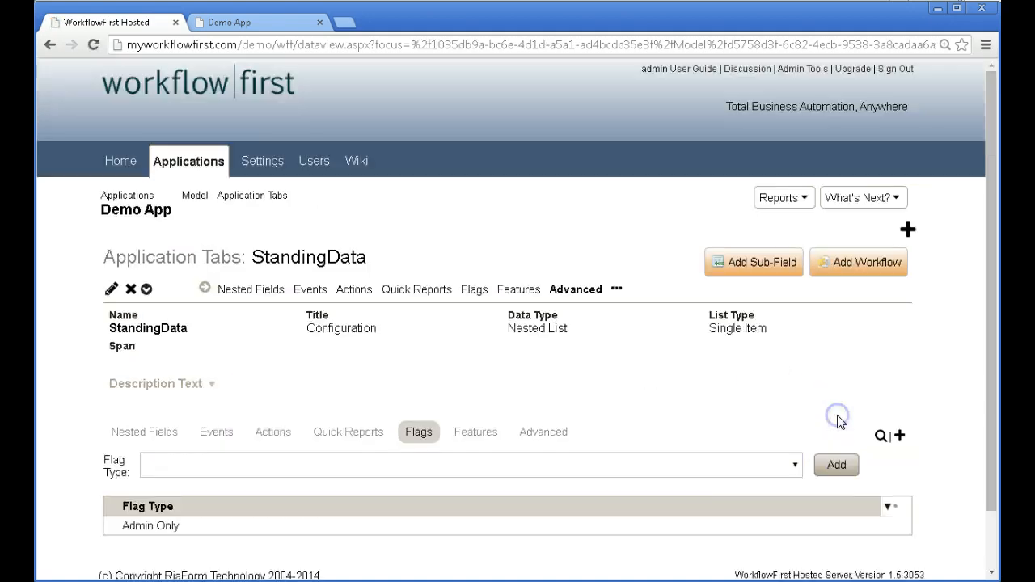
{"action": "left_click", "coordinate": [606, 307]}
Step: Publish the application with the Admin Only flag change as a patch
{"action": "left_click", "coordinate": [841, 197]}
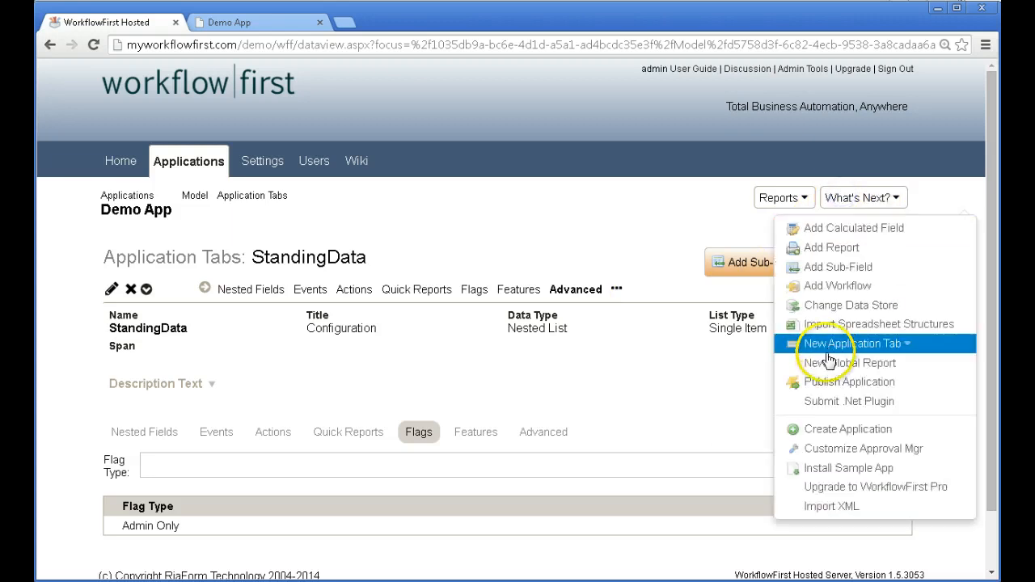
{"action": "left_click", "coordinate": [835, 382]}
{"action": "left_click", "coordinate": [540, 340]}
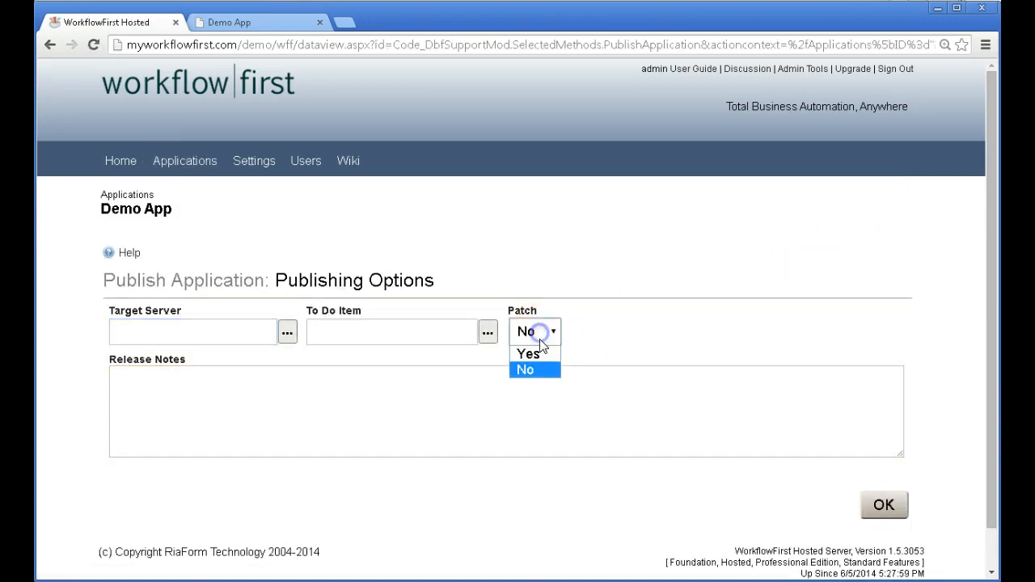
{"action": "left_click", "coordinate": [528, 353]}
{"action": "left_click", "coordinate": [883, 505]}
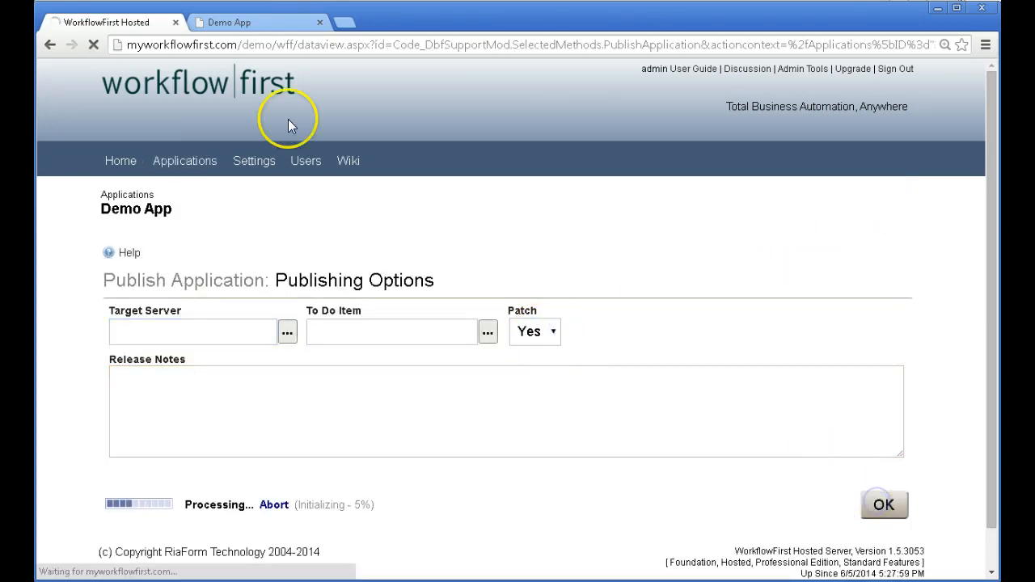
Step: Switch to the live Demo App, view Users and Tickets as admin, and sign back in as the test user
{"action": "left_click", "coordinate": [252, 22]}
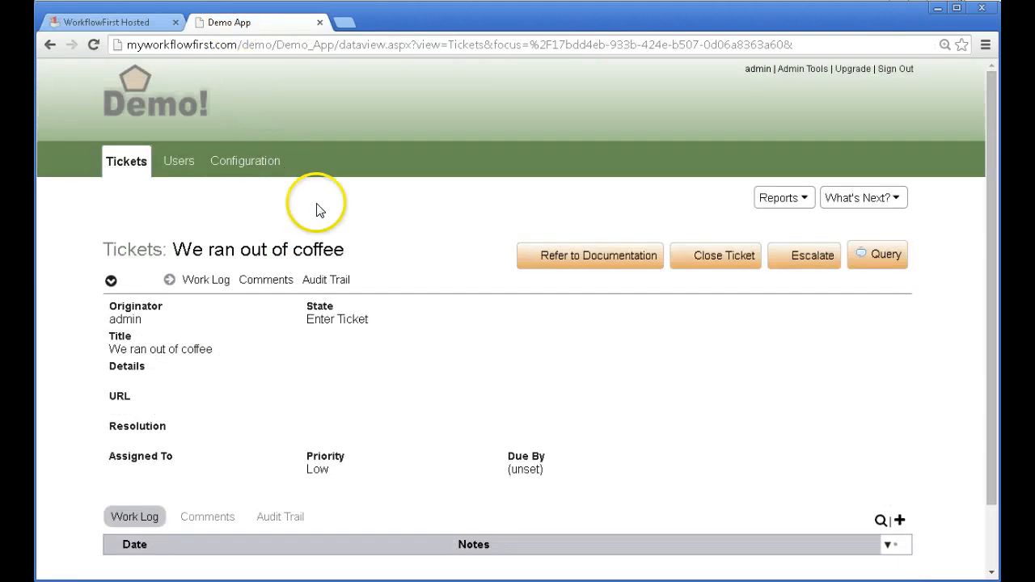
{"action": "left_click", "coordinate": [174, 161]}
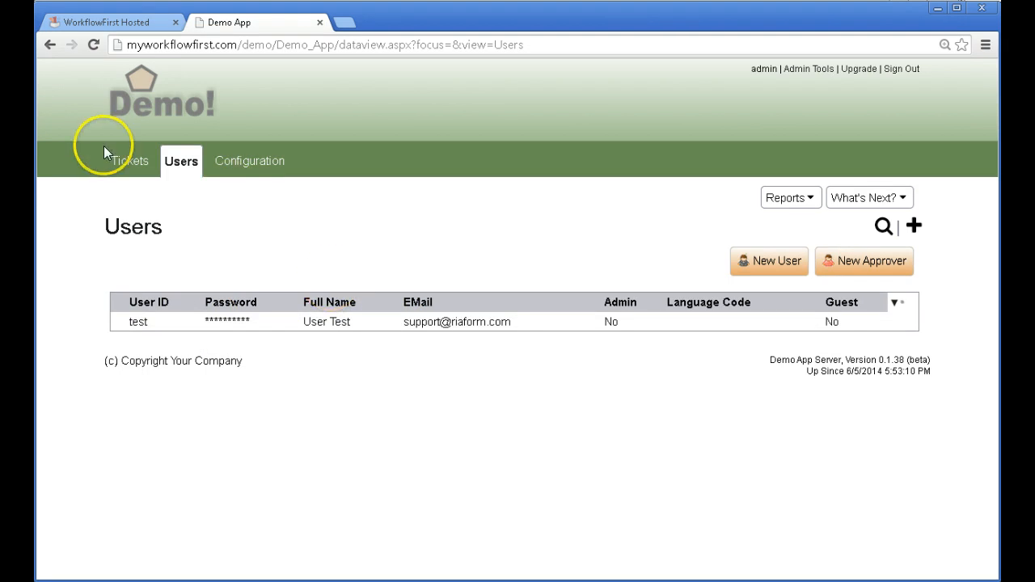
{"action": "left_click", "coordinate": [129, 164]}
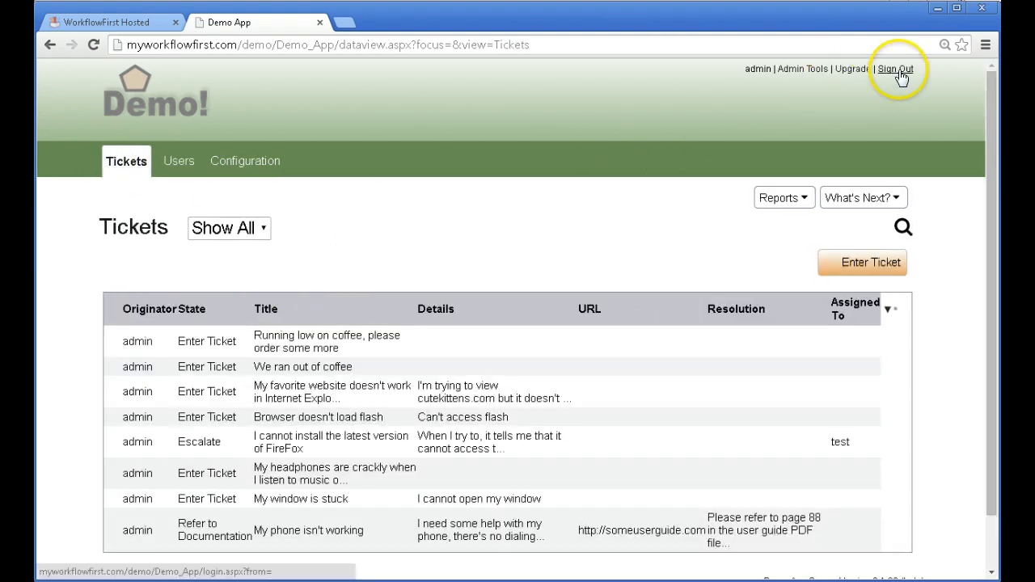
{"action": "left_click", "coordinate": [900, 70]}
{"action": "key", "text": "Return"}
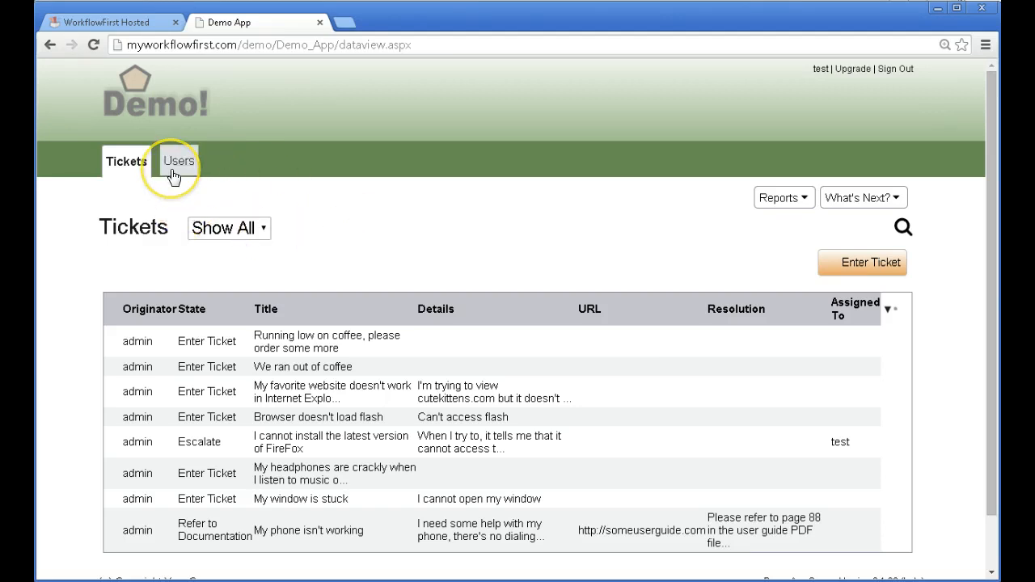
Step: Check which application tabs the test user can access by viewing Tickets and Users
{"action": "left_click", "coordinate": [129, 164]}
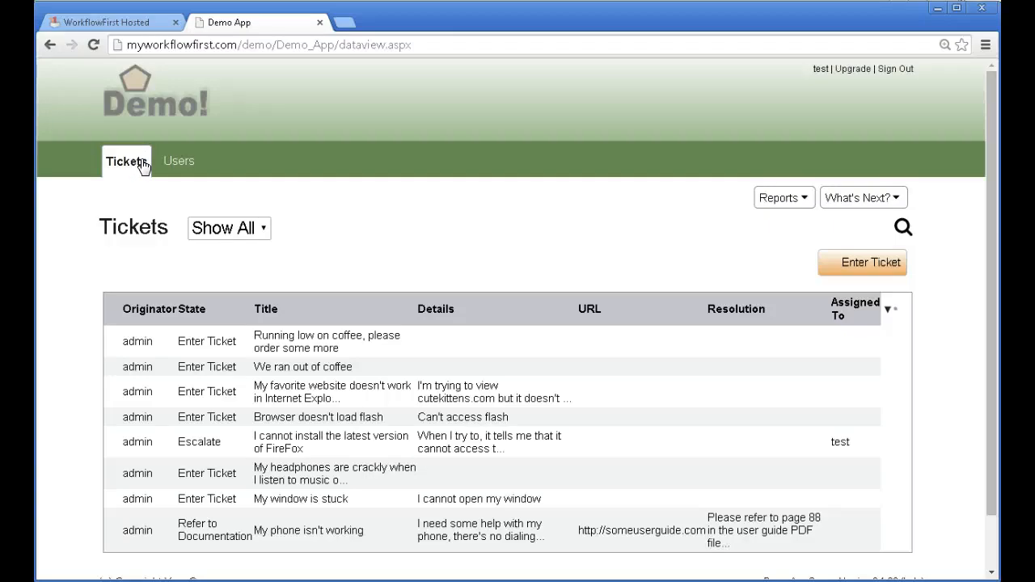
{"action": "left_click", "coordinate": [179, 161]}
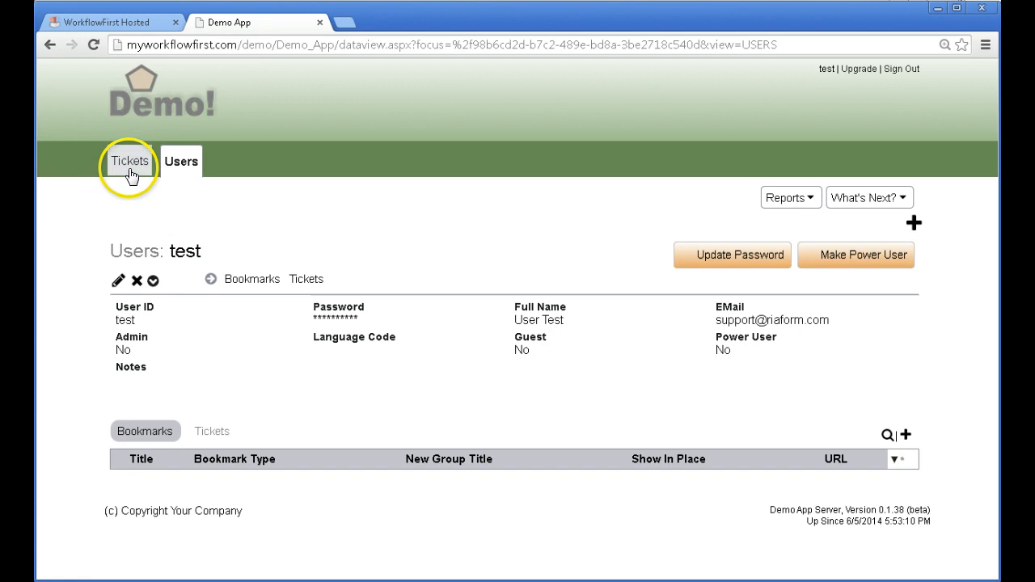
{"action": "left_click", "coordinate": [130, 177]}
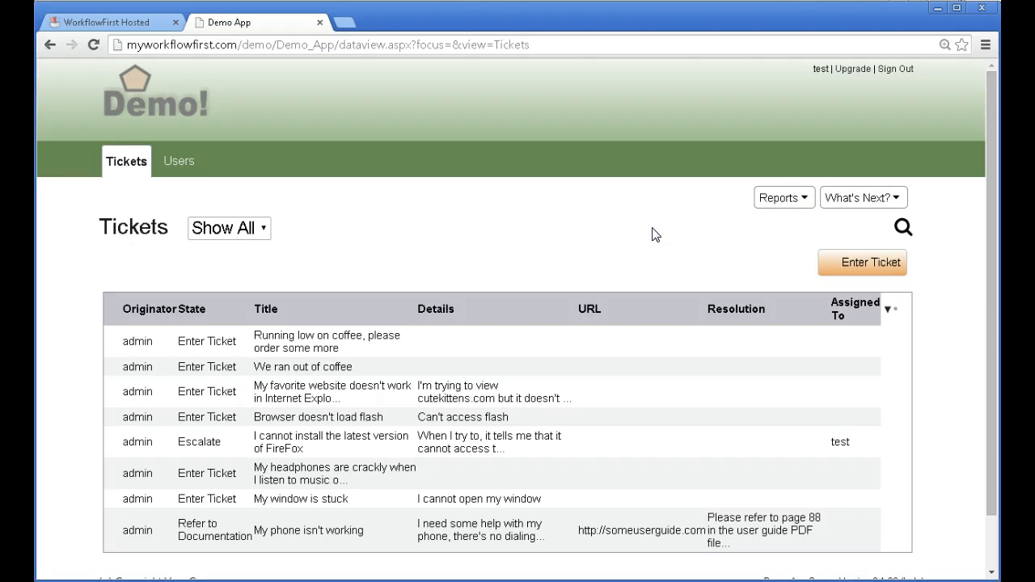
{"action": "left_click", "coordinate": [622, 233]}
{"action": "left_click", "coordinate": [107, 23]}
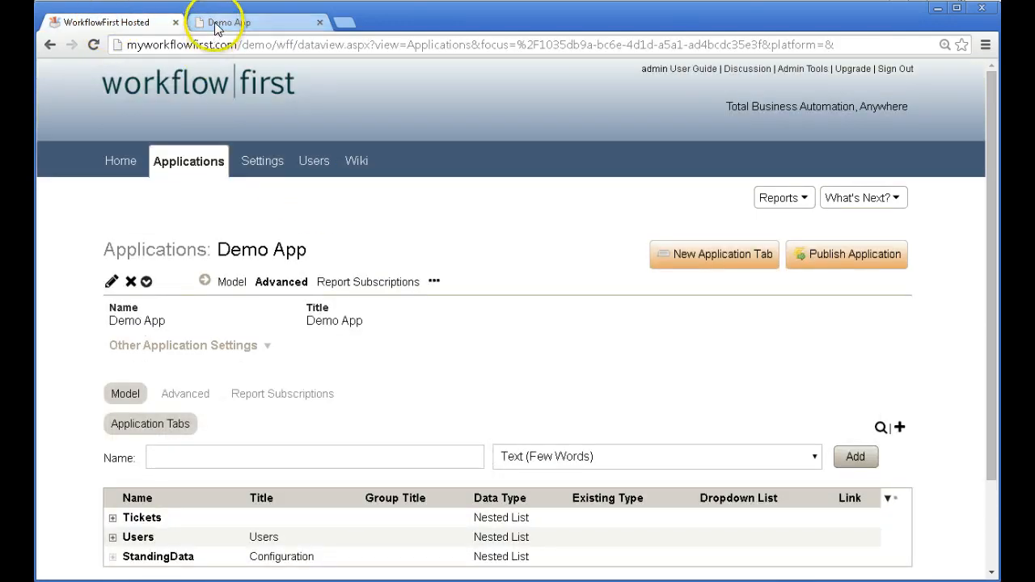
{"action": "left_click", "coordinate": [210, 19]}
{"action": "left_click", "coordinate": [107, 23]}
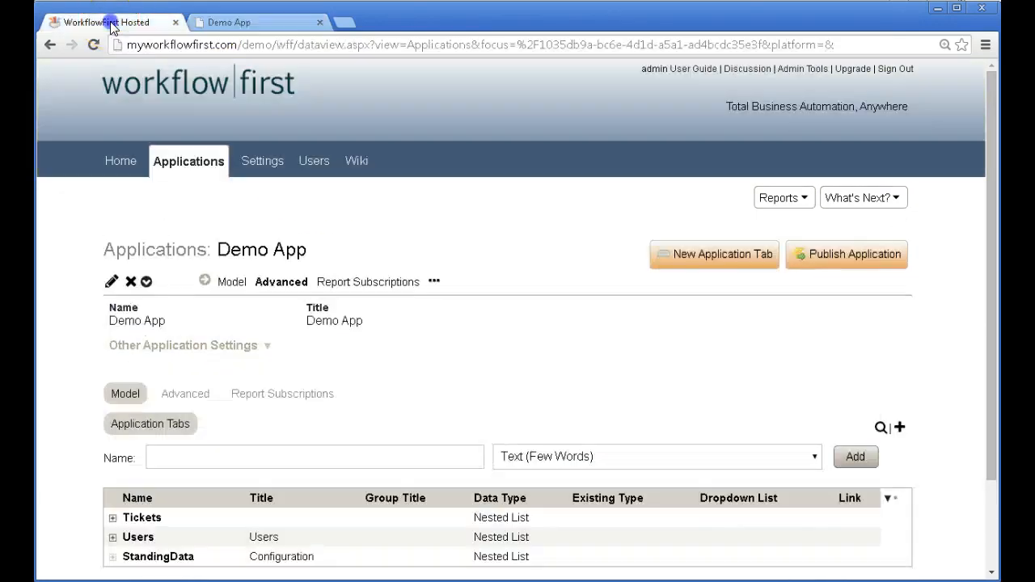
{"action": "left_click", "coordinate": [229, 27]}
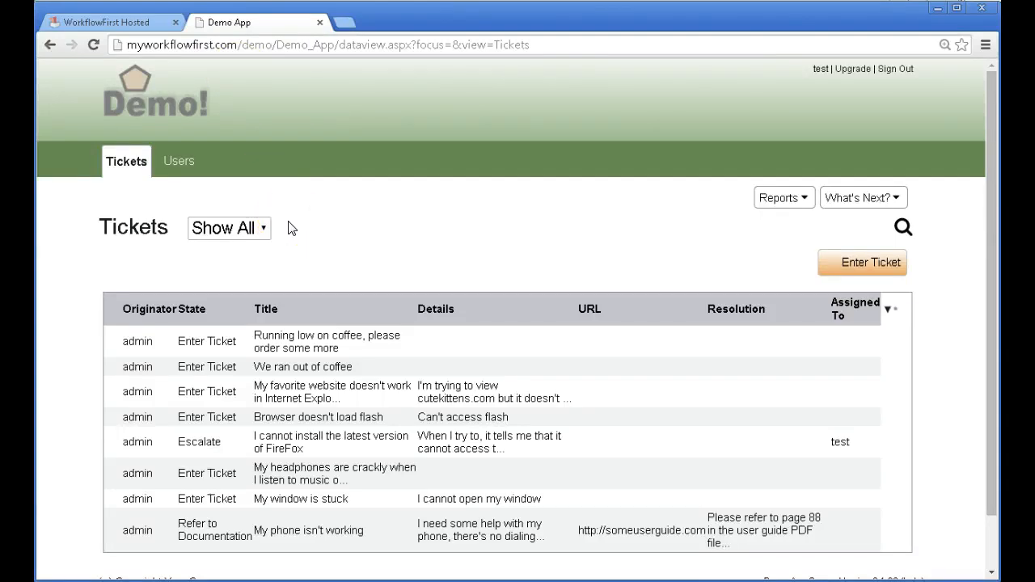
Step: Return to WorkflowFirst Hosted, open Demo App's Skins section and start a new skin record
{"action": "left_click", "coordinate": [144, 19]}
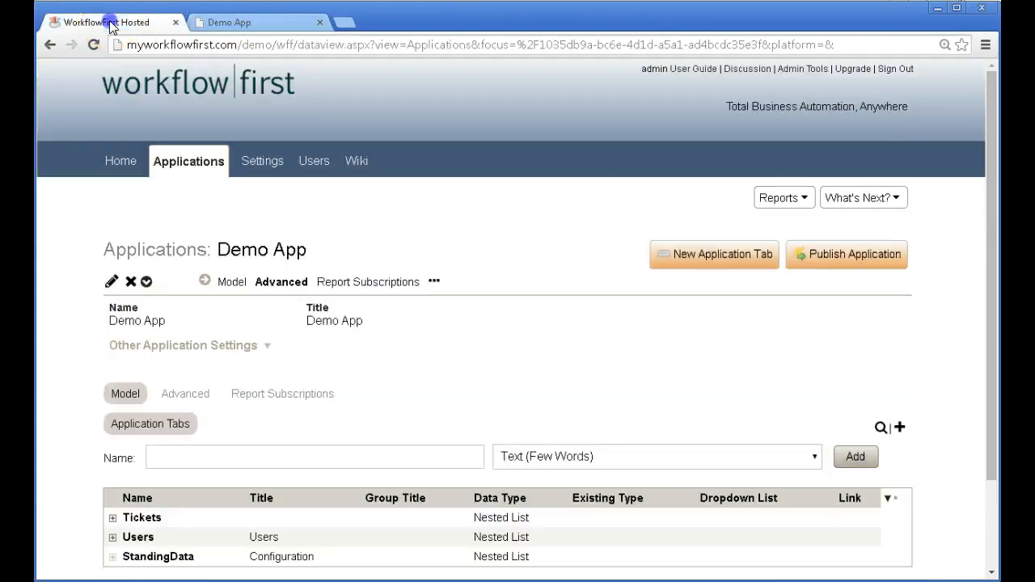
{"action": "left_click", "coordinate": [434, 282]}
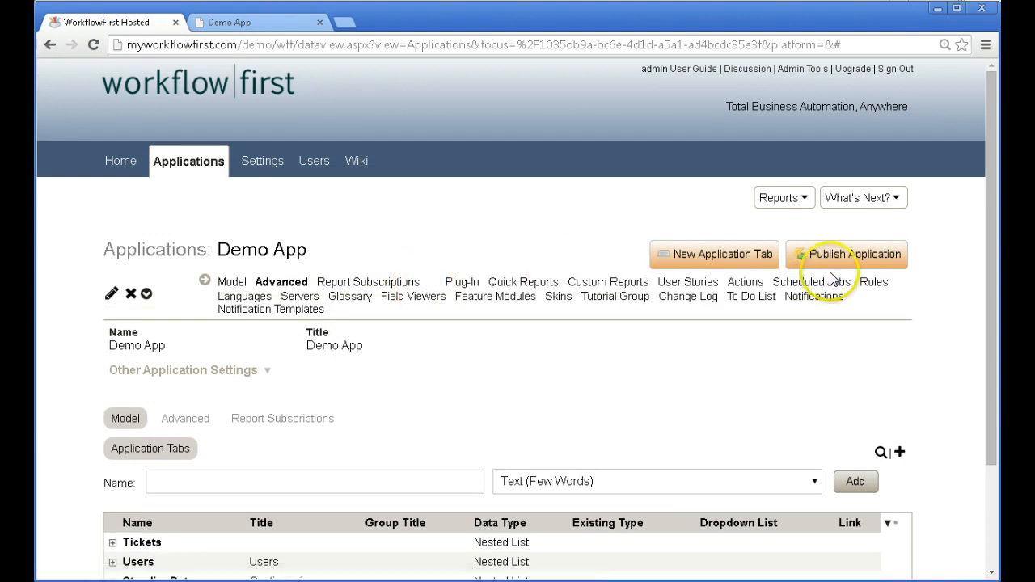
{"action": "left_click", "coordinate": [556, 297]}
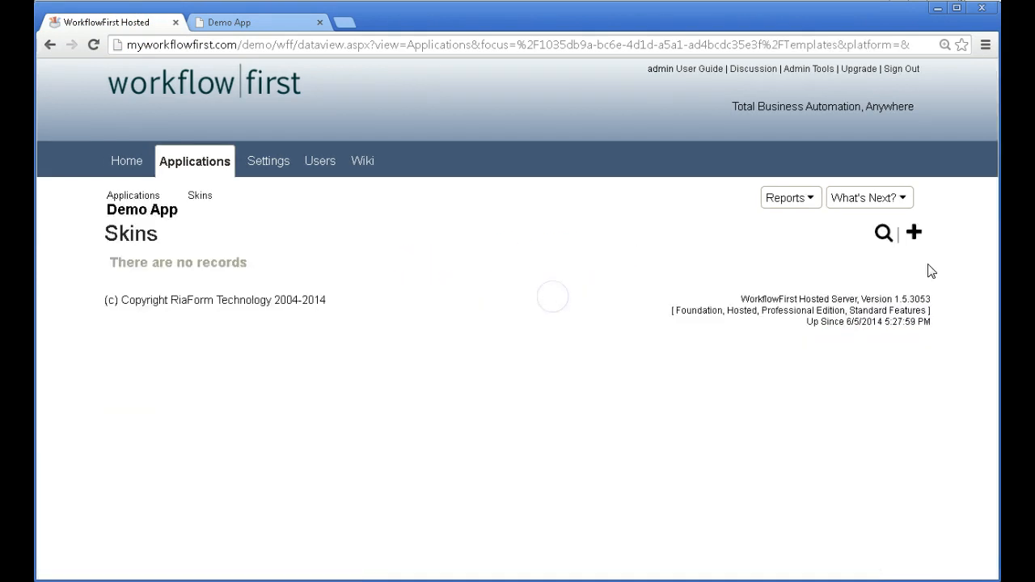
{"action": "left_click", "coordinate": [913, 235]}
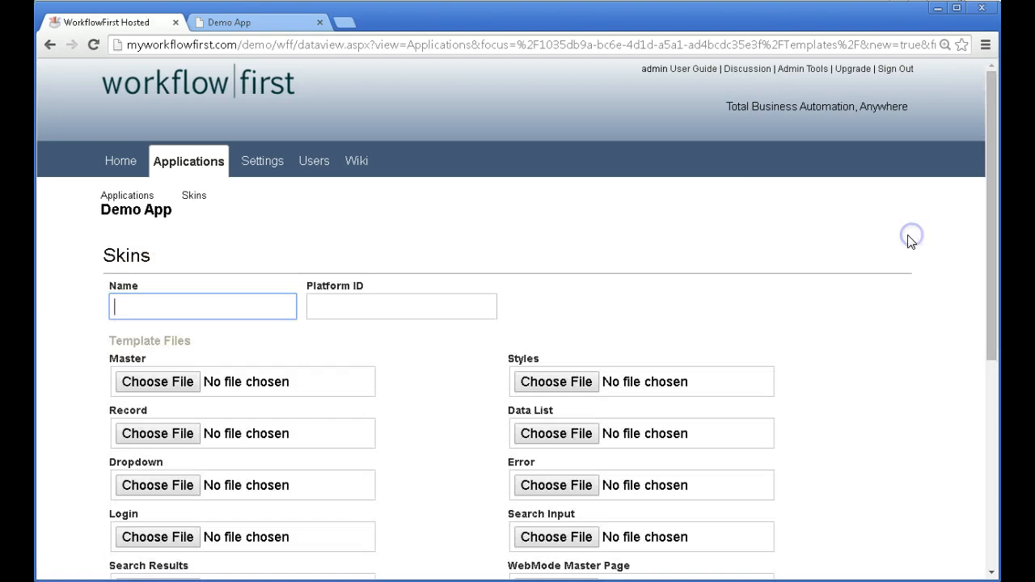
Step: Review the new skin's template file fields and add a blank Additional Files entry
{"action": "left_click", "coordinate": [459, 257]}
{"action": "scroll", "coordinate": [459, 257], "scroll_direction": "down", "scroll_amount": 1}
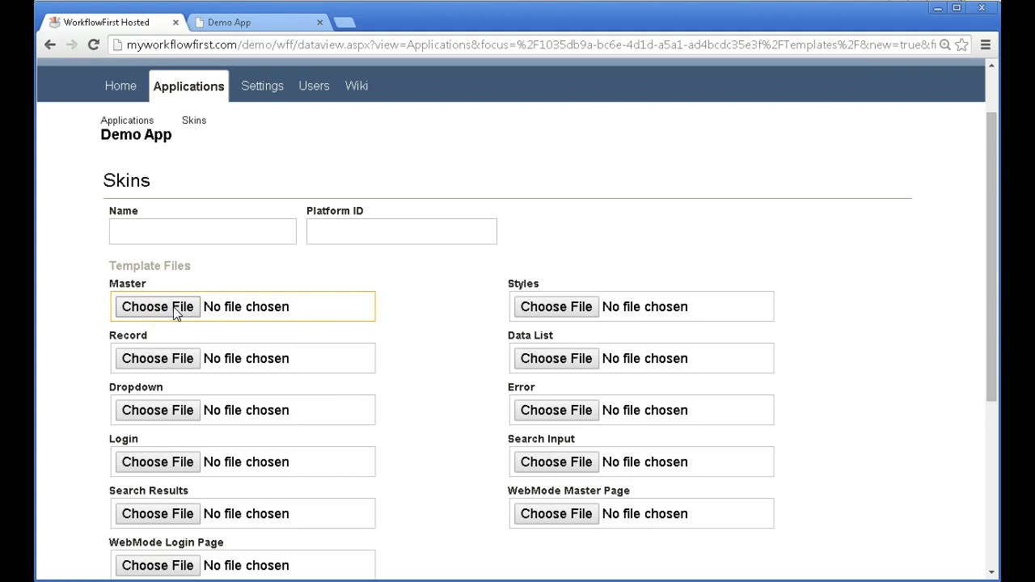
{"action": "left_click", "coordinate": [65, 430]}
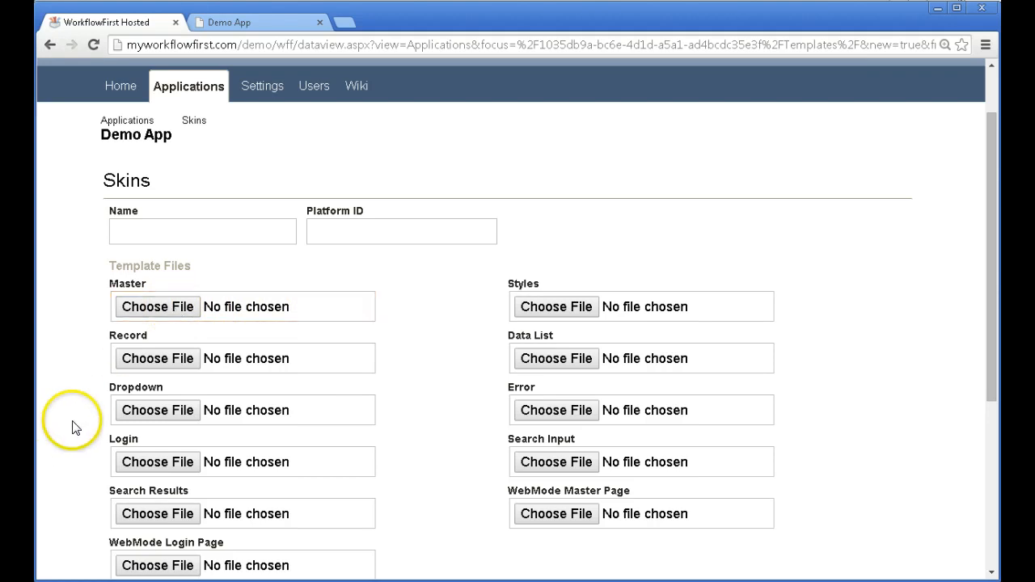
{"action": "scroll", "coordinate": [71, 427], "scroll_direction": "down", "scroll_amount": 1}
{"action": "scroll", "coordinate": [72, 427], "scroll_direction": "down", "scroll_amount": 2}
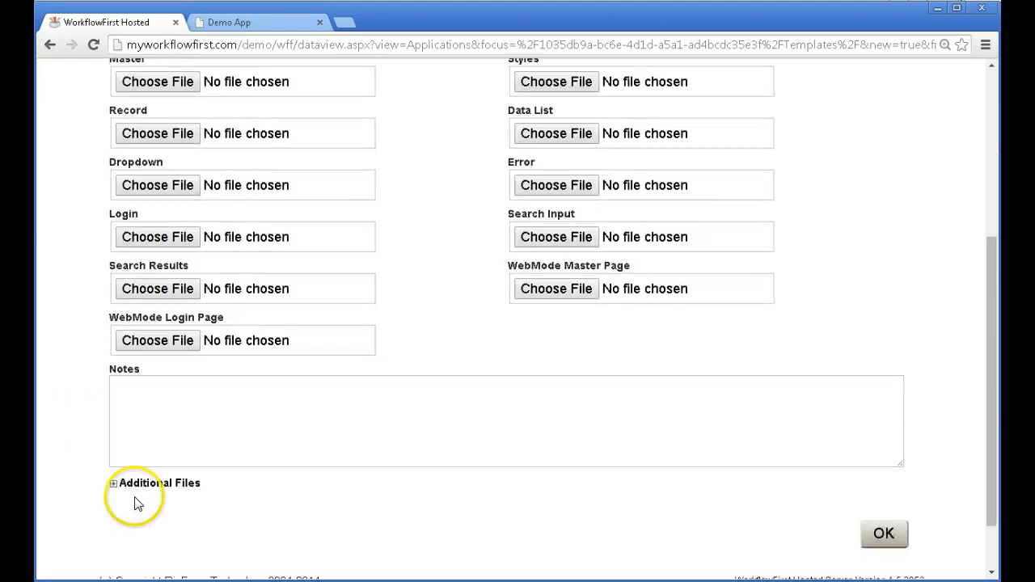
{"action": "left_click", "coordinate": [152, 485]}
{"action": "scroll", "coordinate": [328, 514], "scroll_direction": "down", "scroll_amount": 2}
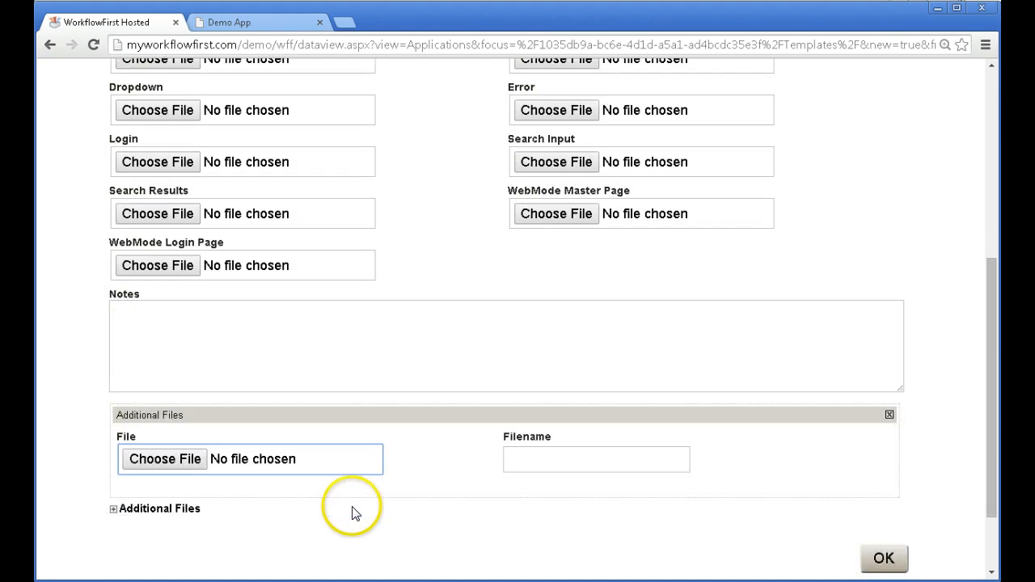
Step: Leave the new skin record unsaved, return to Demo App's application page, and briefly view the live Demo App's Tickets list
{"action": "left_click", "coordinate": [517, 461]}
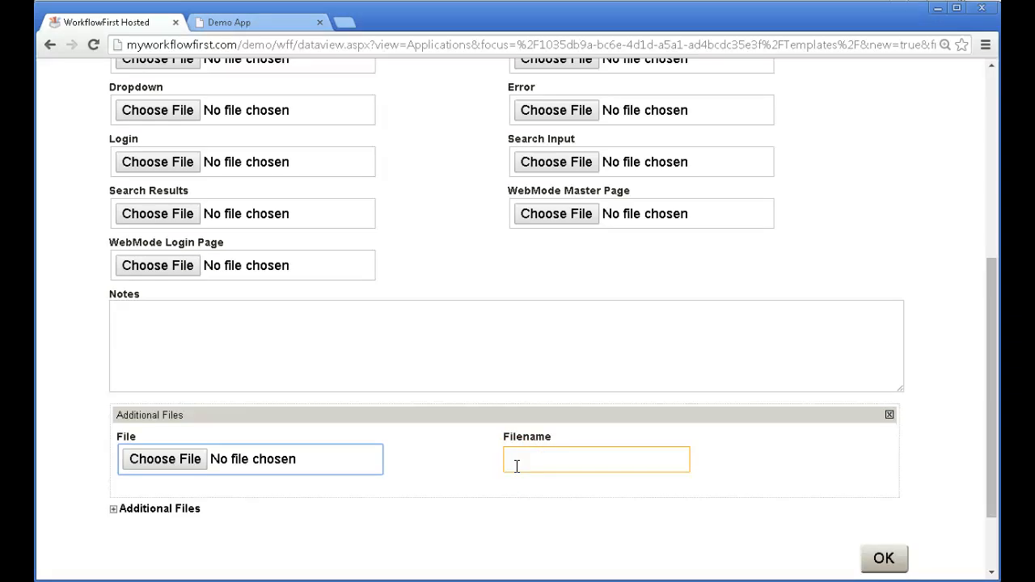
{"action": "left_click", "coordinate": [64, 386]}
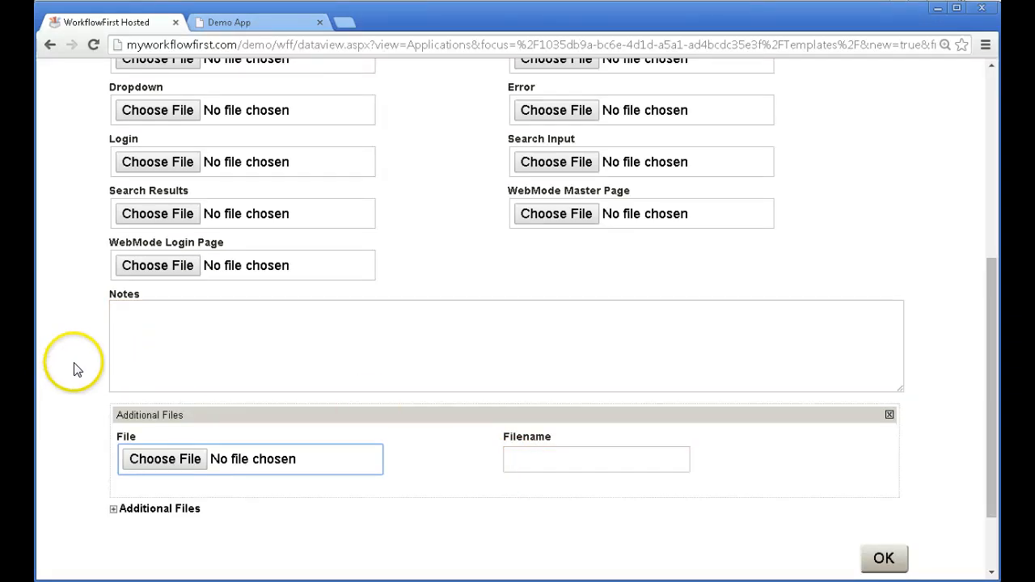
{"action": "left_click", "coordinate": [50, 45]}
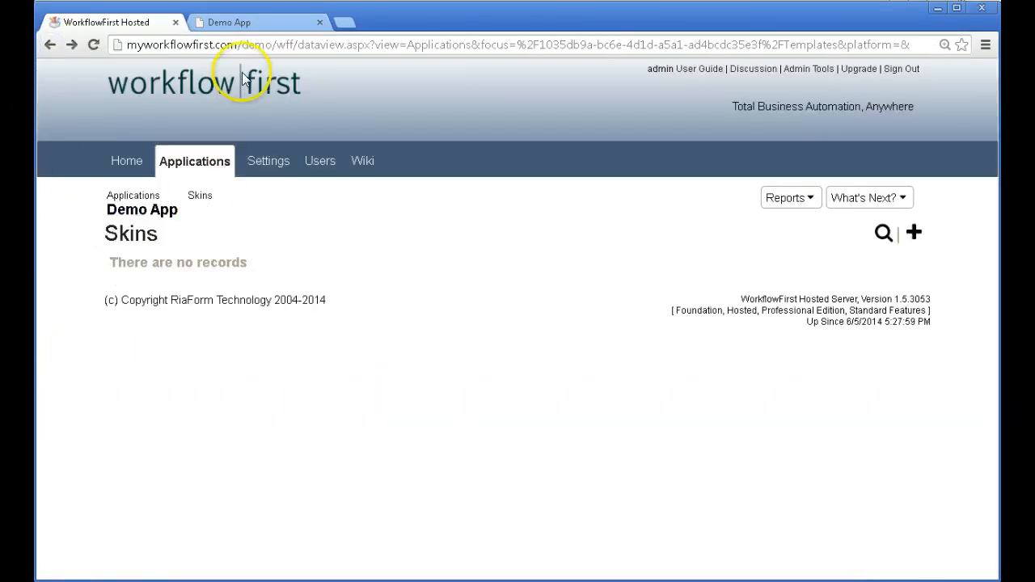
{"action": "left_click", "coordinate": [165, 212]}
{"action": "left_click", "coordinate": [229, 21]}
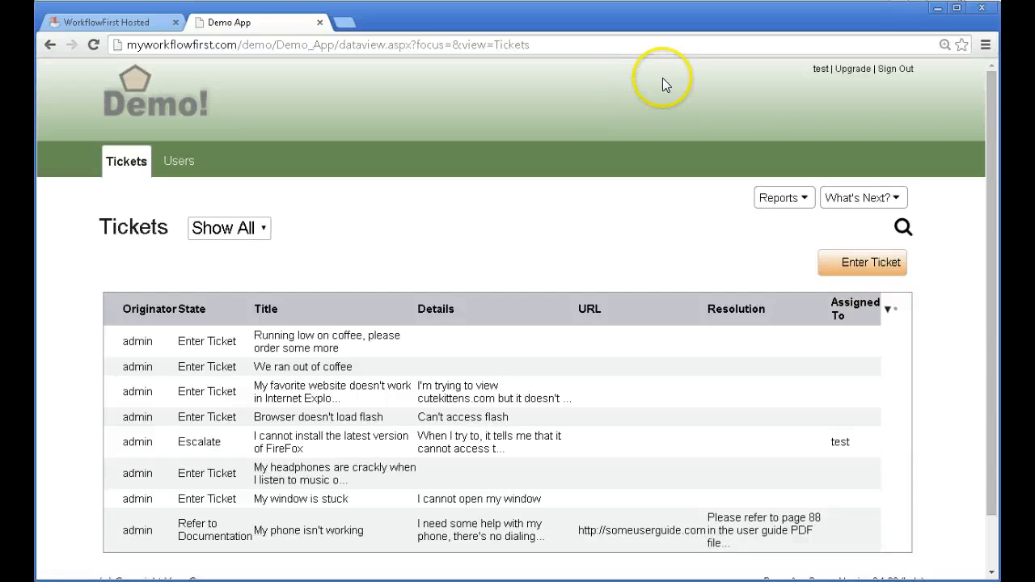
{"action": "left_click", "coordinate": [129, 23]}
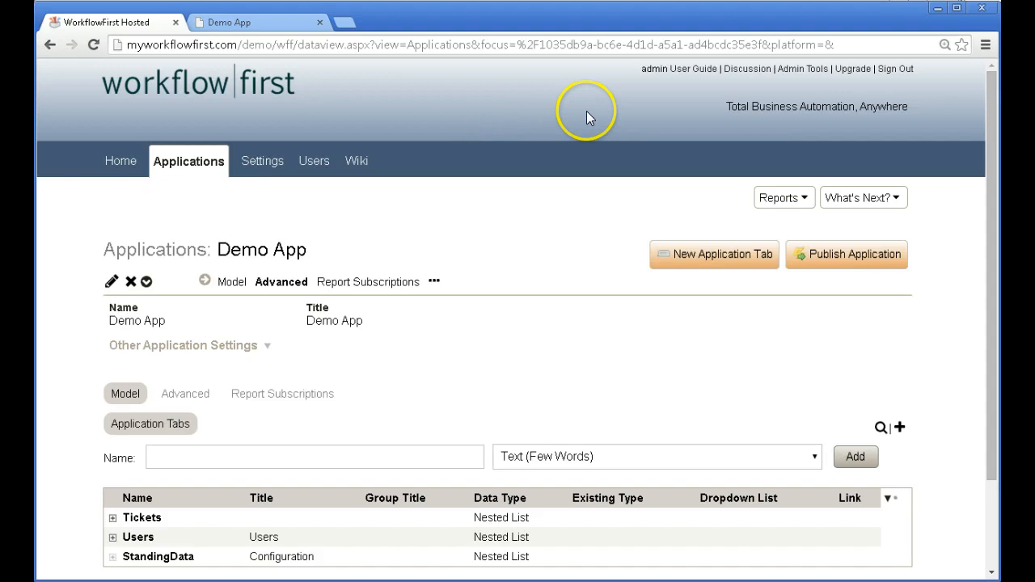
Step: Open the WorkflowFirst User Guide and skim its Introduction page
{"action": "left_click", "coordinate": [703, 70]}
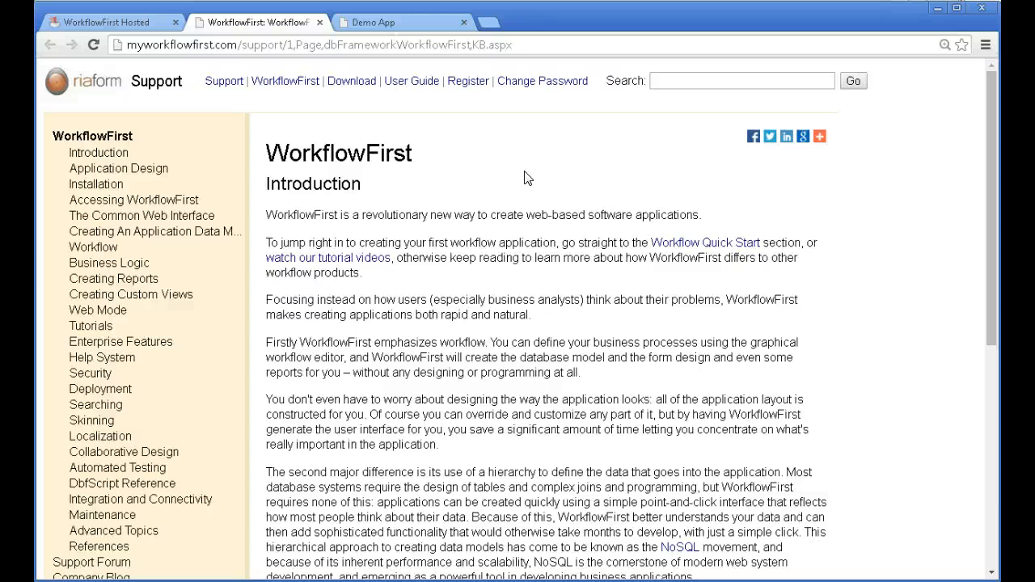
{"action": "scroll", "coordinate": [524, 178], "scroll_direction": "down", "scroll_amount": 3}
{"action": "scroll", "coordinate": [518, 194], "scroll_direction": "up", "scroll_amount": 3}
Step: Read the guide's The Common Web Interface section, then switch back to Demo App in WorkflowFirst Hosted
{"action": "left_click", "coordinate": [132, 203]}
{"action": "left_click", "coordinate": [130, 216]}
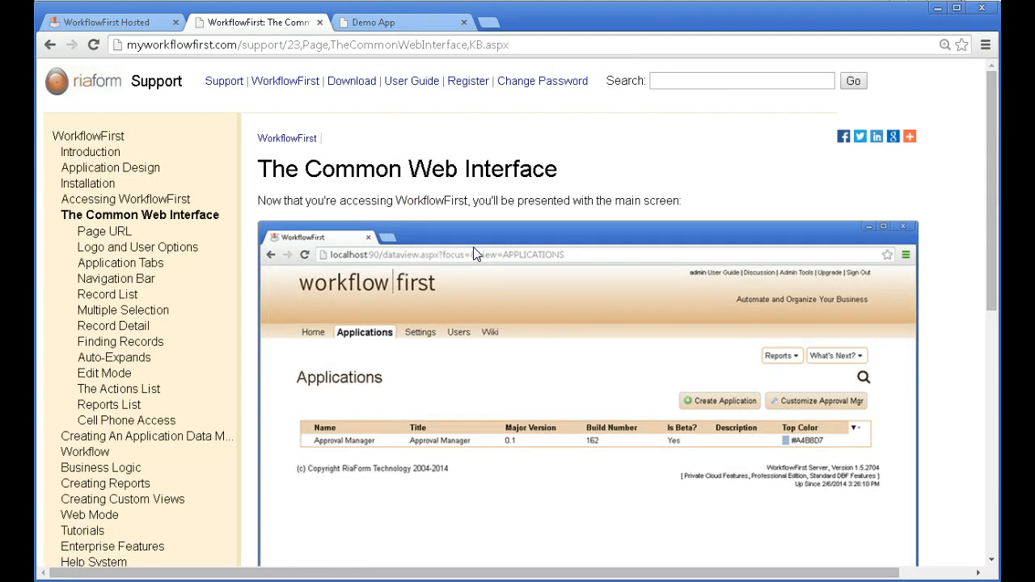
{"action": "scroll", "coordinate": [473, 246], "scroll_direction": "down", "scroll_amount": 5}
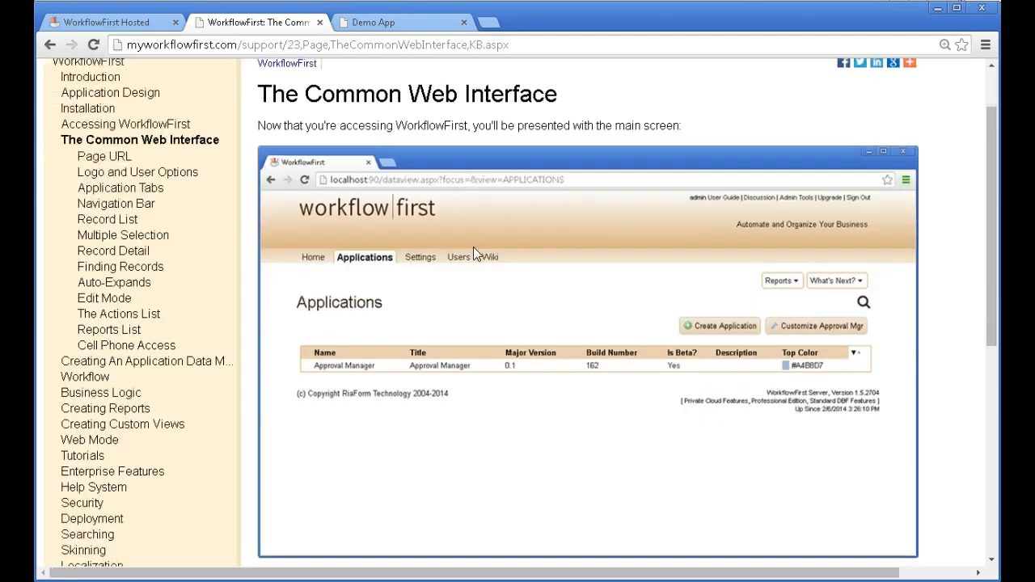
{"action": "scroll", "coordinate": [477, 254], "scroll_direction": "up", "scroll_amount": 2}
{"action": "scroll", "coordinate": [477, 254], "scroll_direction": "up", "scroll_amount": 3}
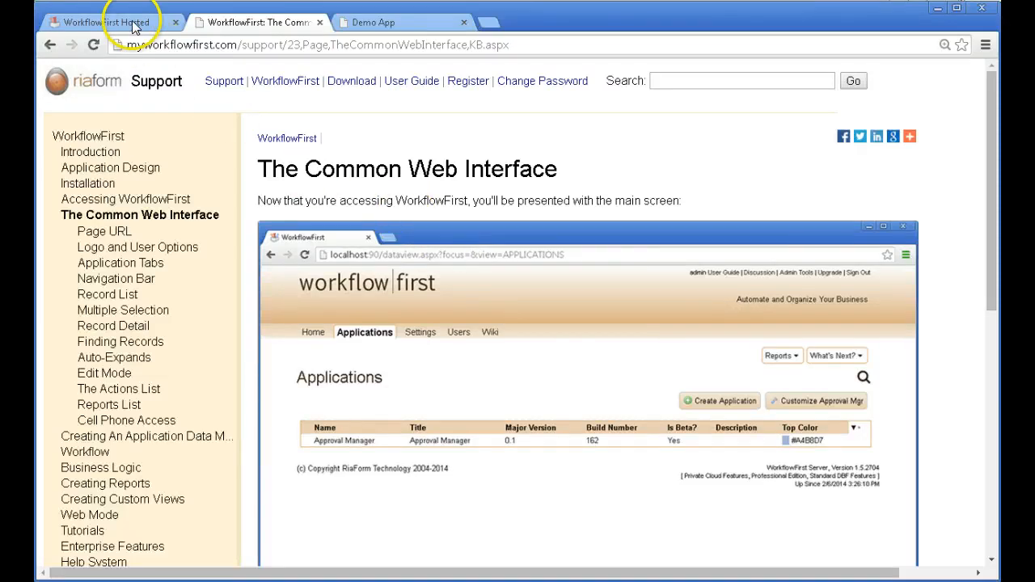
{"action": "left_click", "coordinate": [105, 22]}
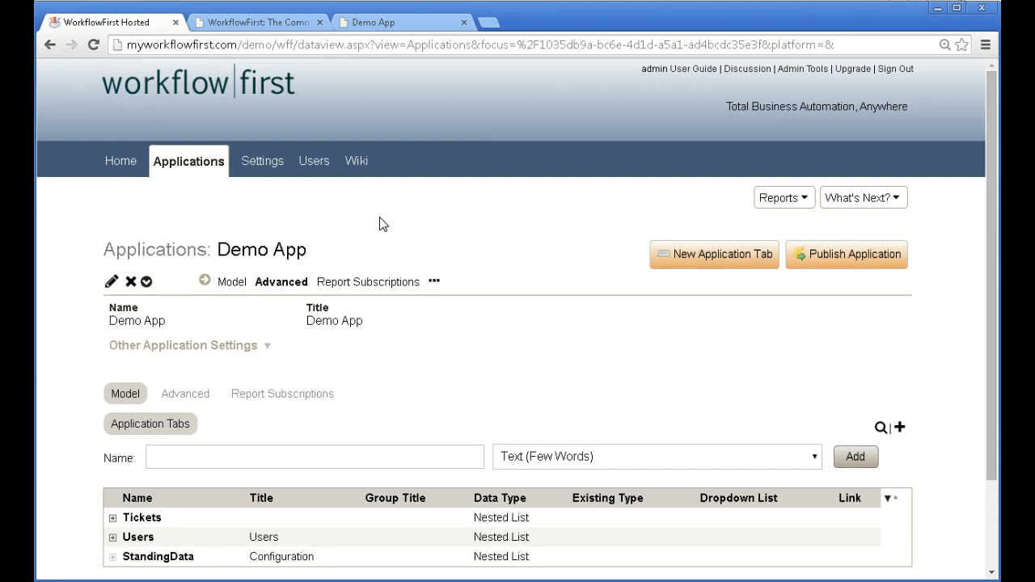